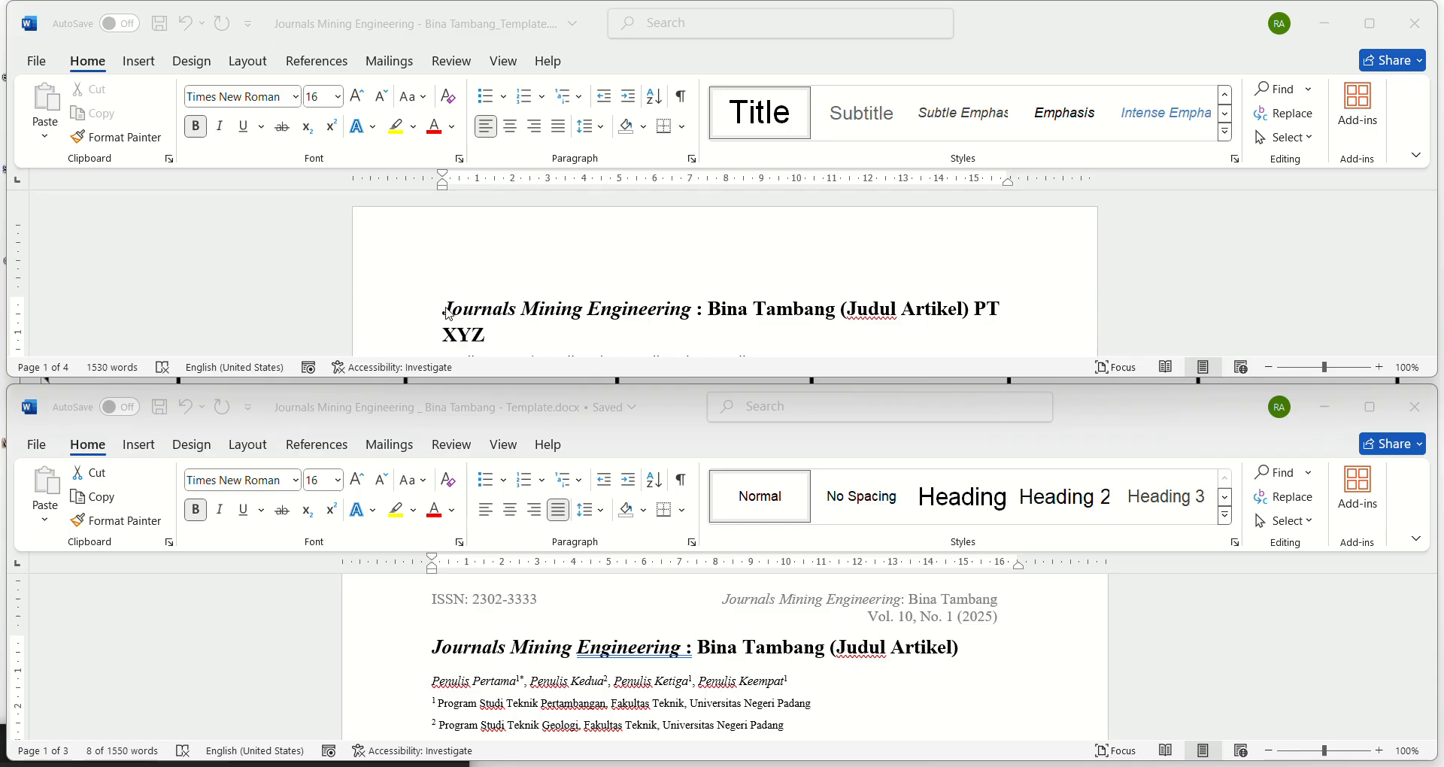
Step: Check the font formatting of the title and the author line in the reference template document
scroll(455, 310, down, 2)
scroll(554, 622, down, 2)
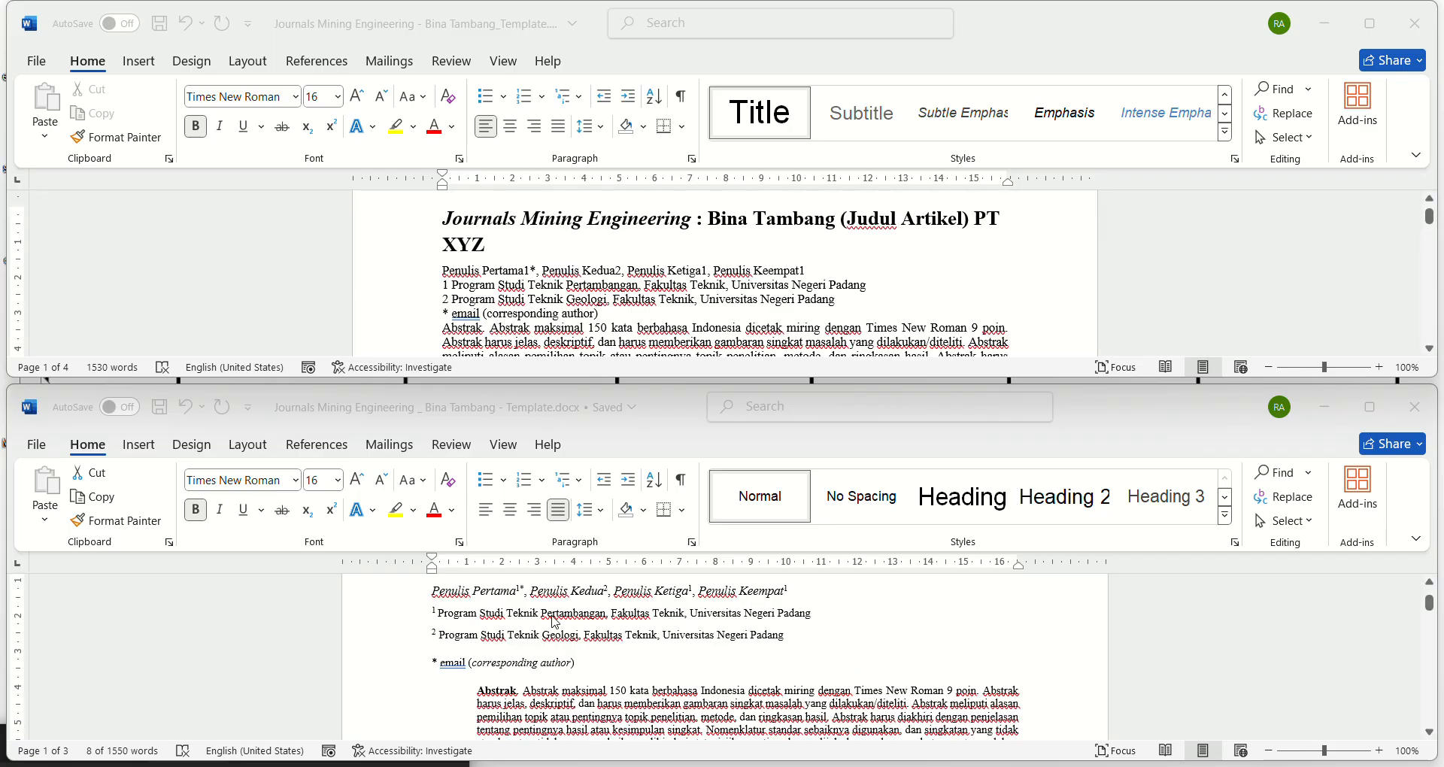
scroll(555, 622, up, 2)
click(381, 654)
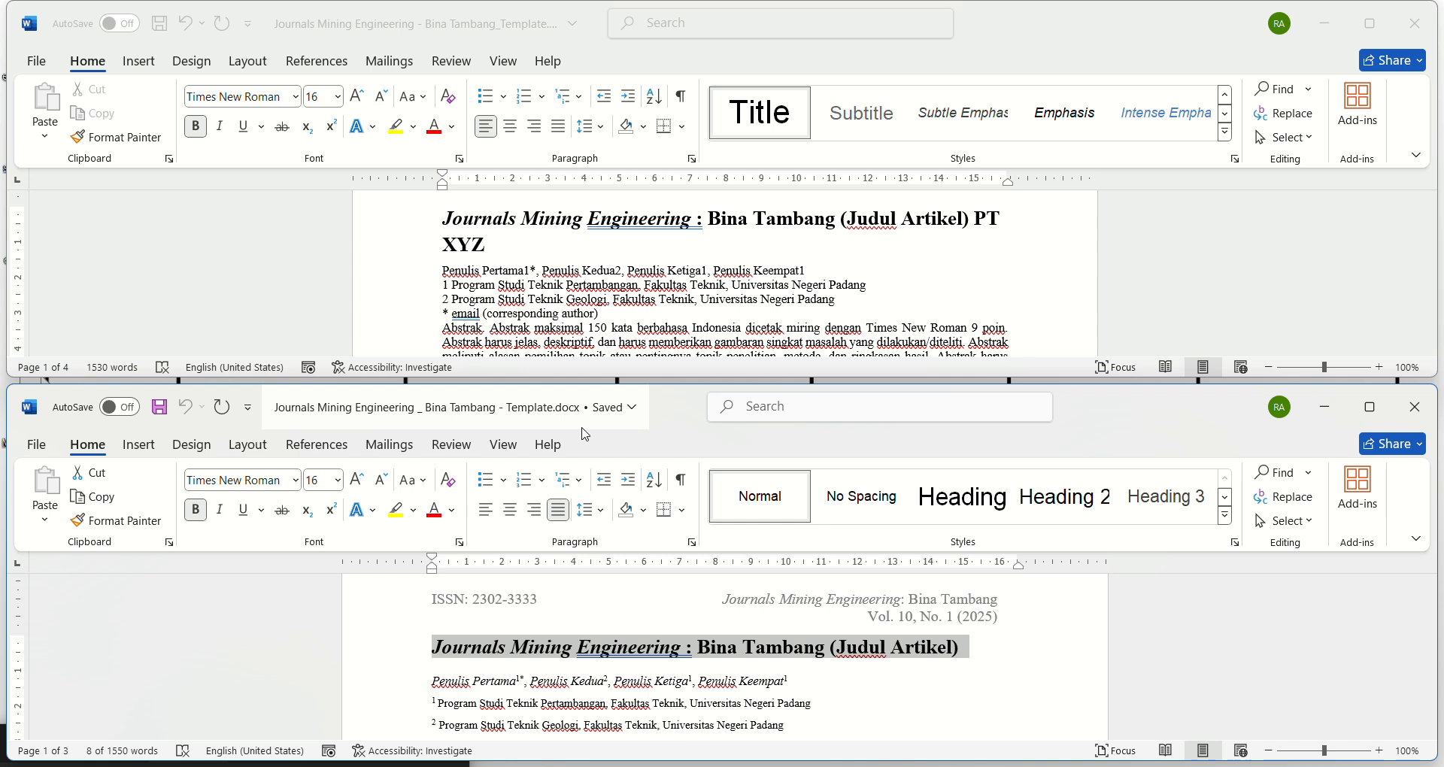
click(433, 670)
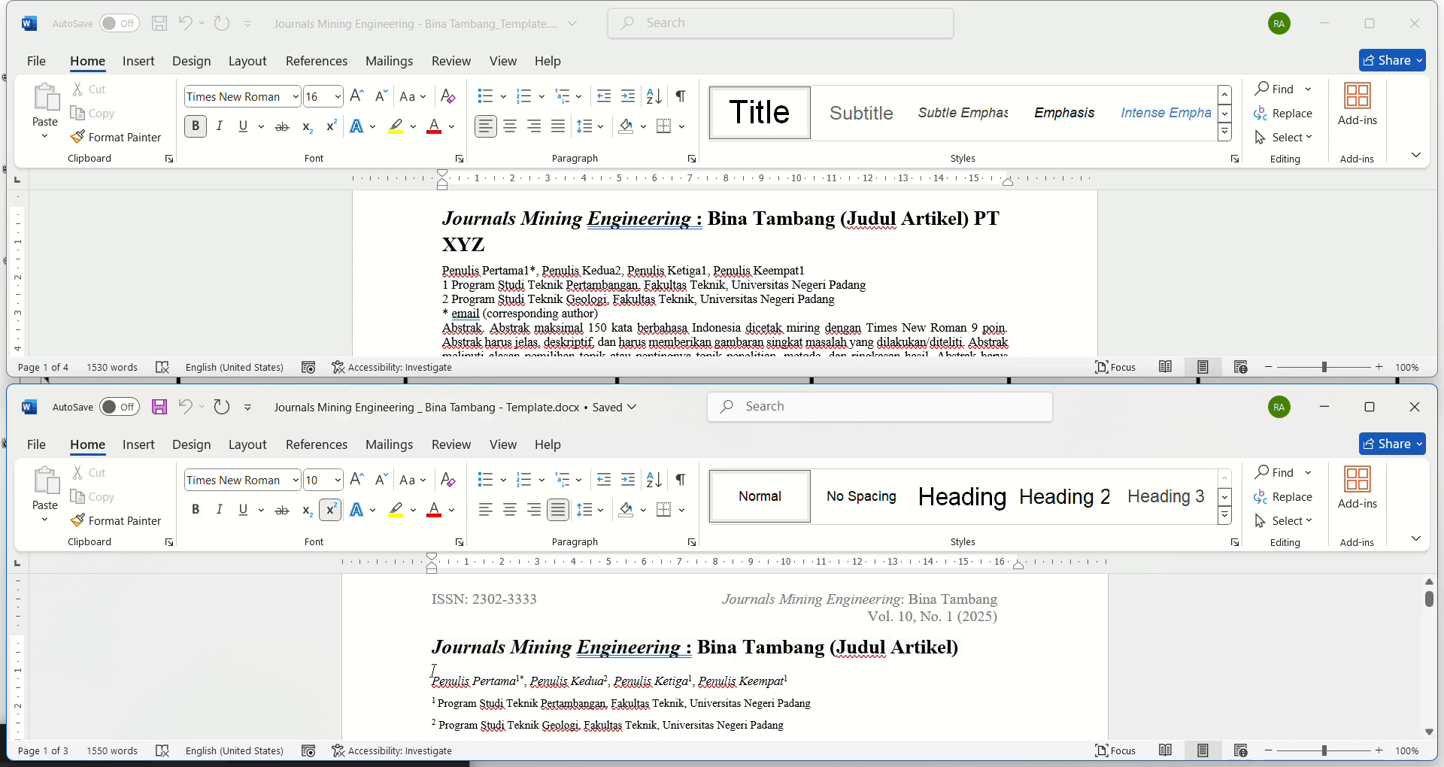
click(412, 686)
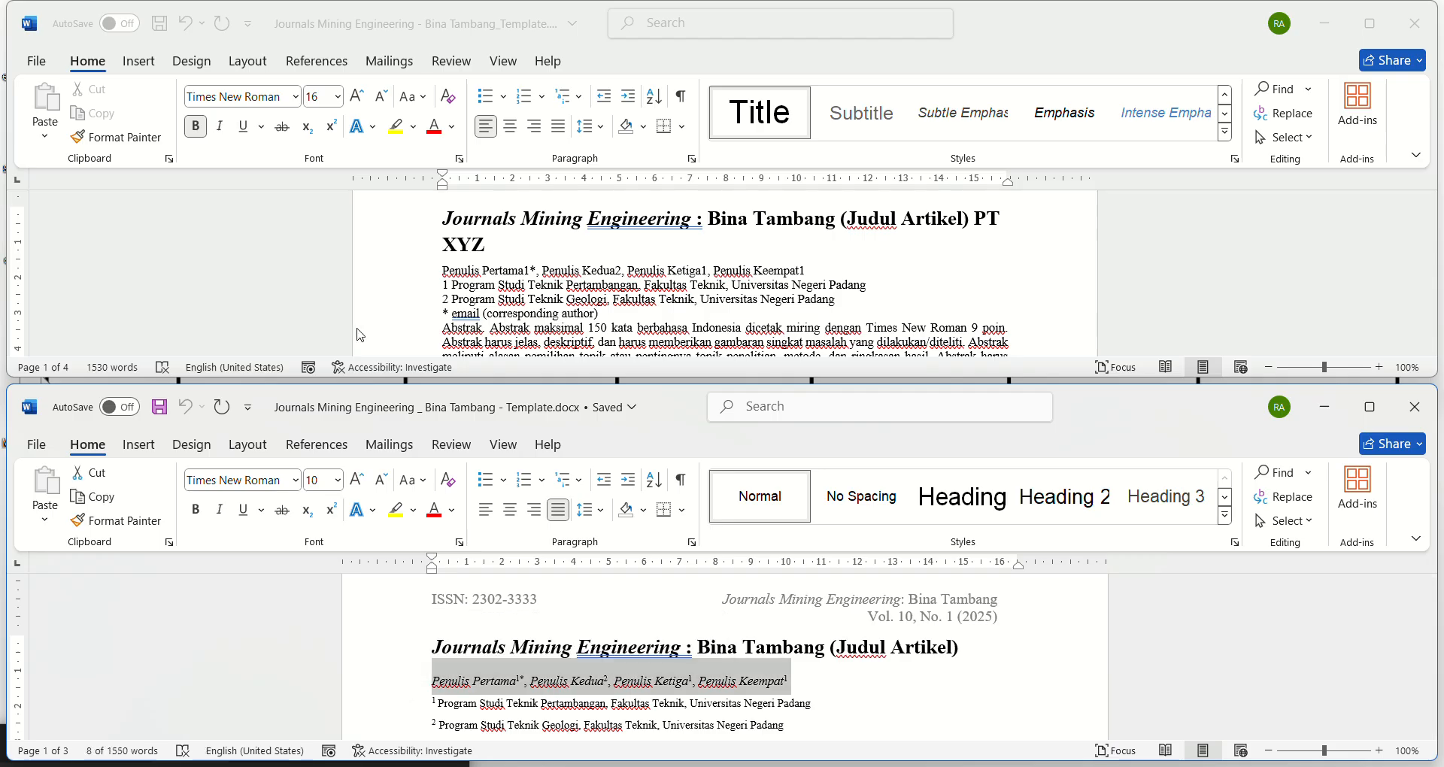
Step: Set the author line in the "PT XYZ" article to Times New Roman, size 10
click(382, 276)
click(381, 272)
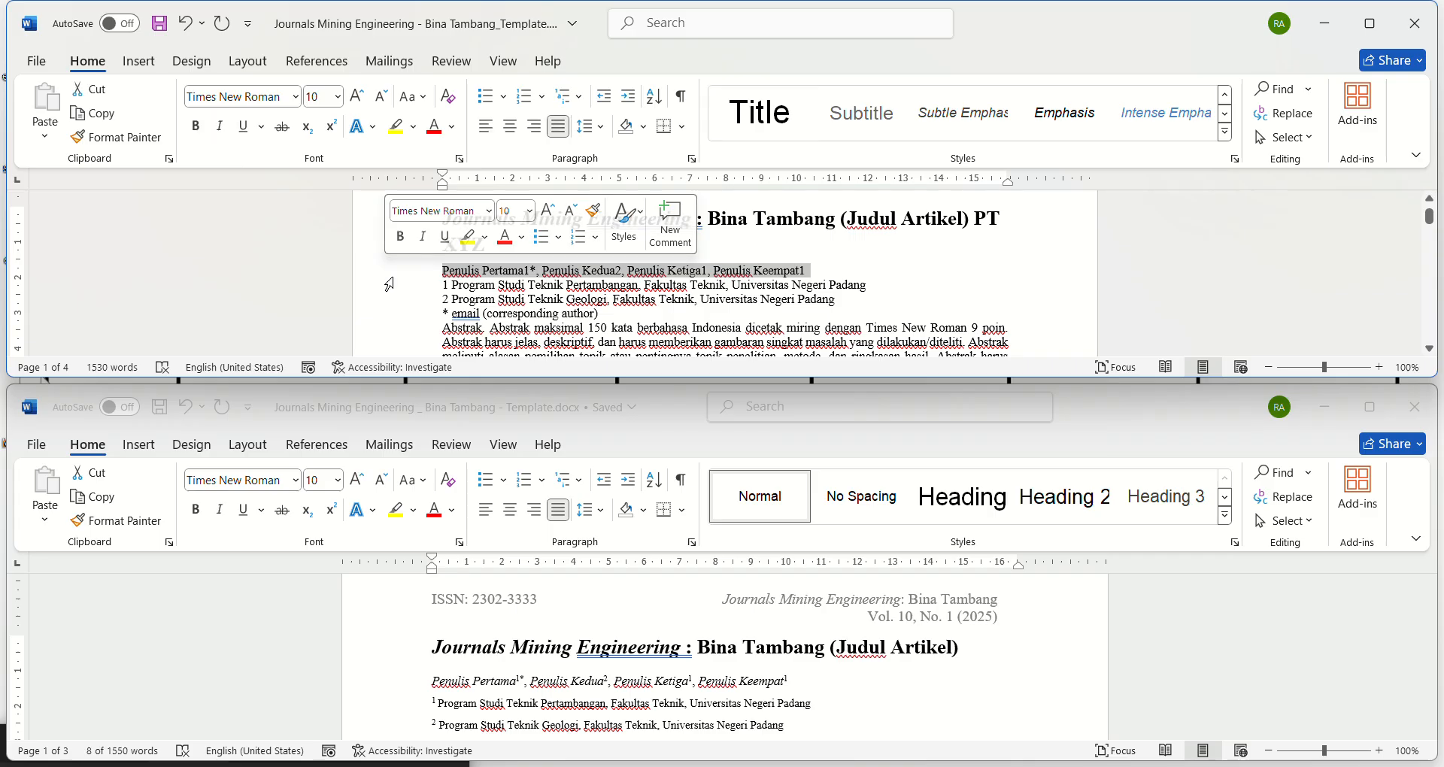
click(297, 99)
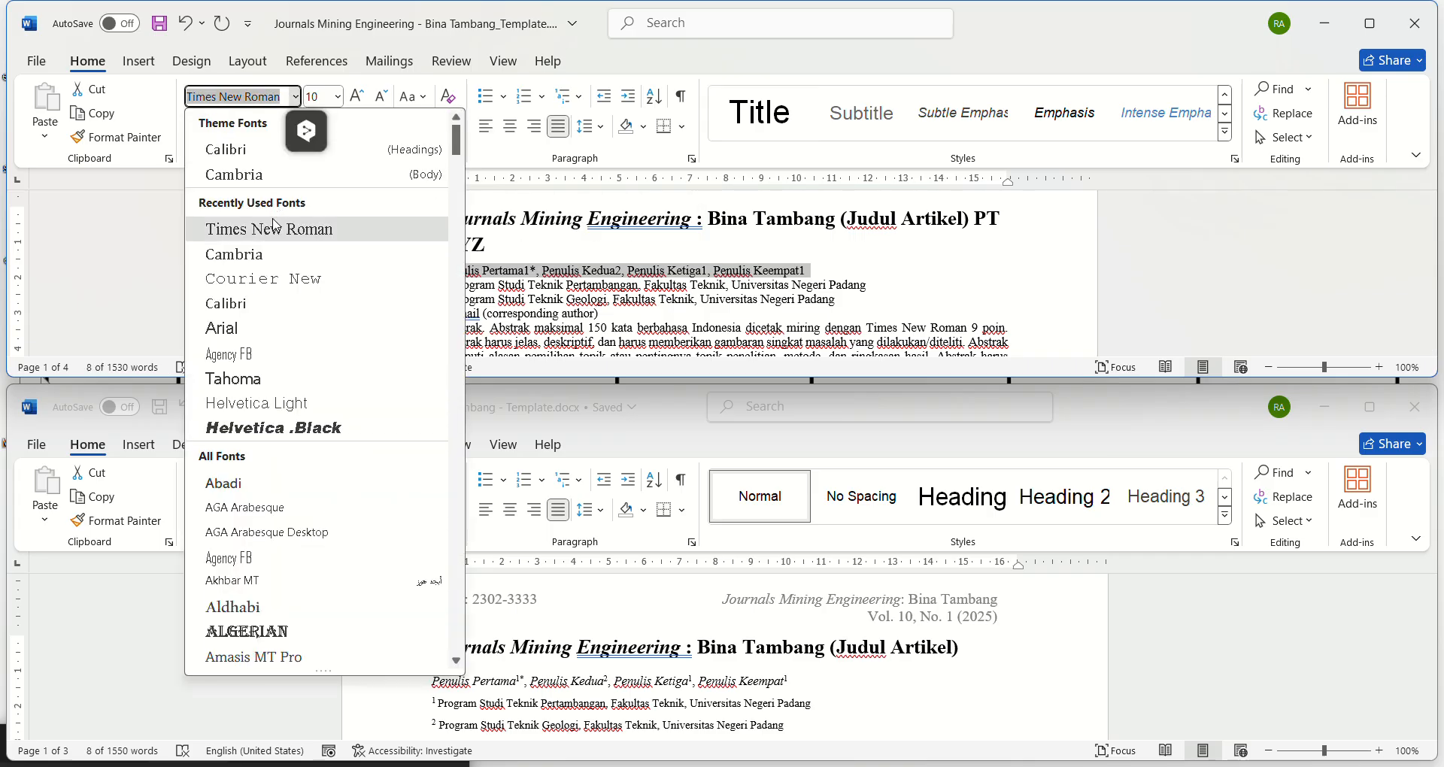
click(281, 229)
click(337, 96)
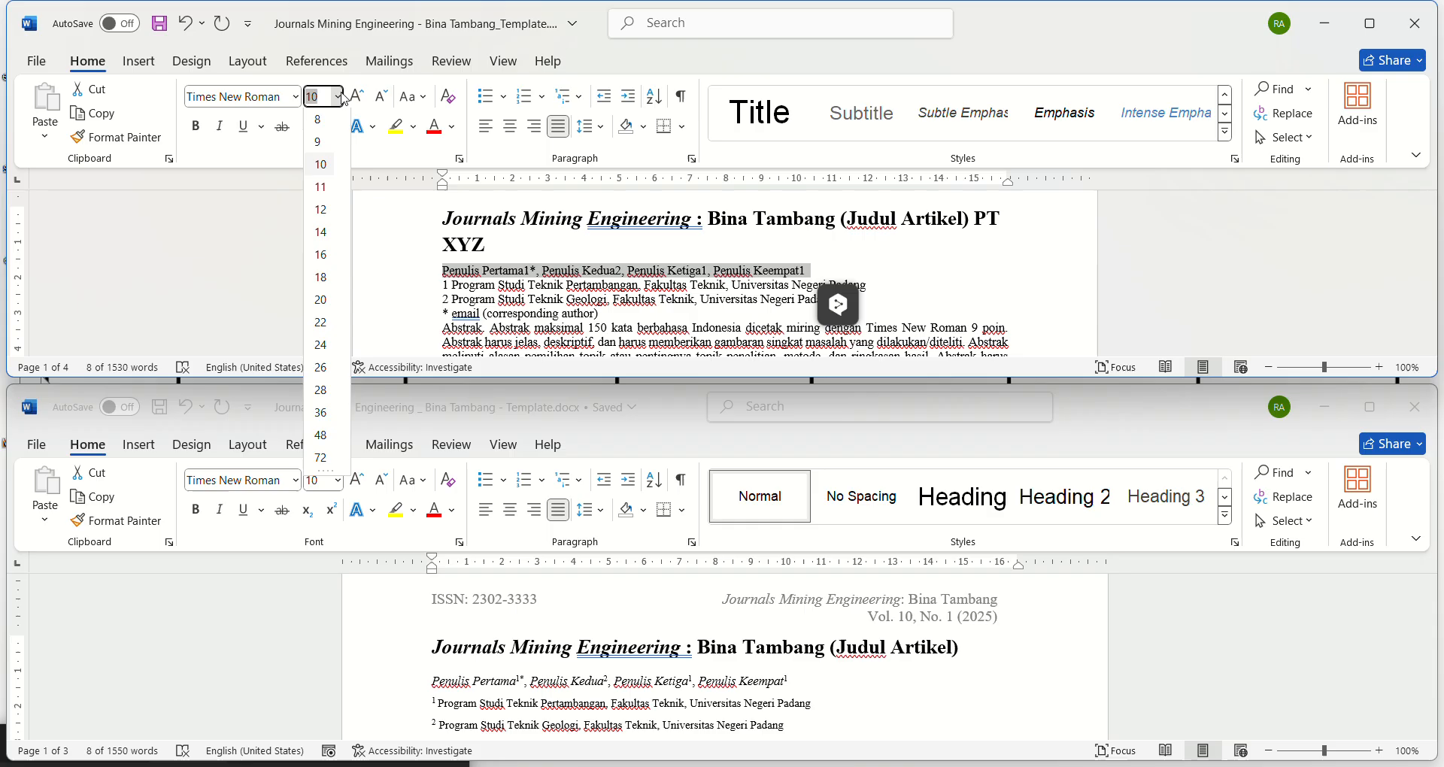
click(321, 165)
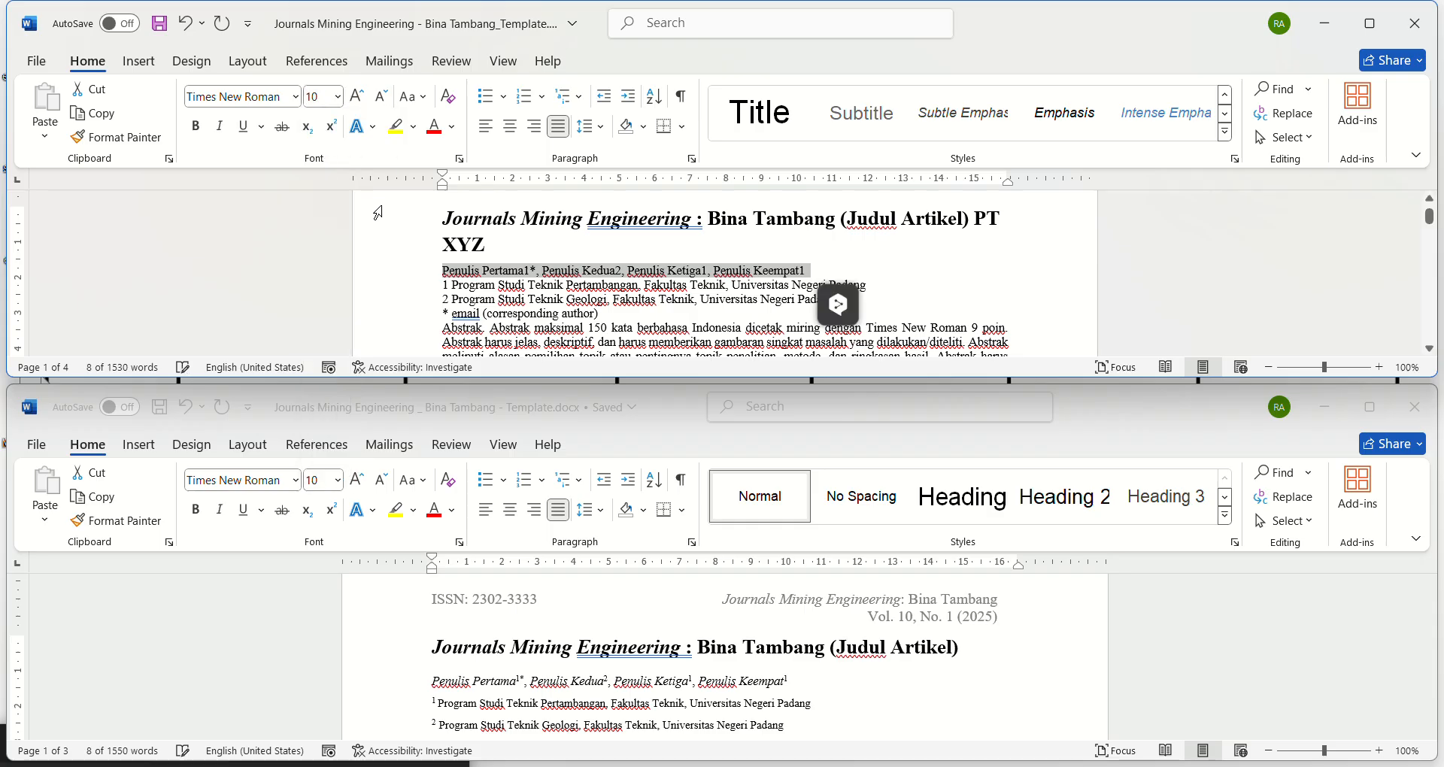
Step: Italicize "Penulis Pertama" and "Penulis Kedua" in the article's author line
click(473, 278)
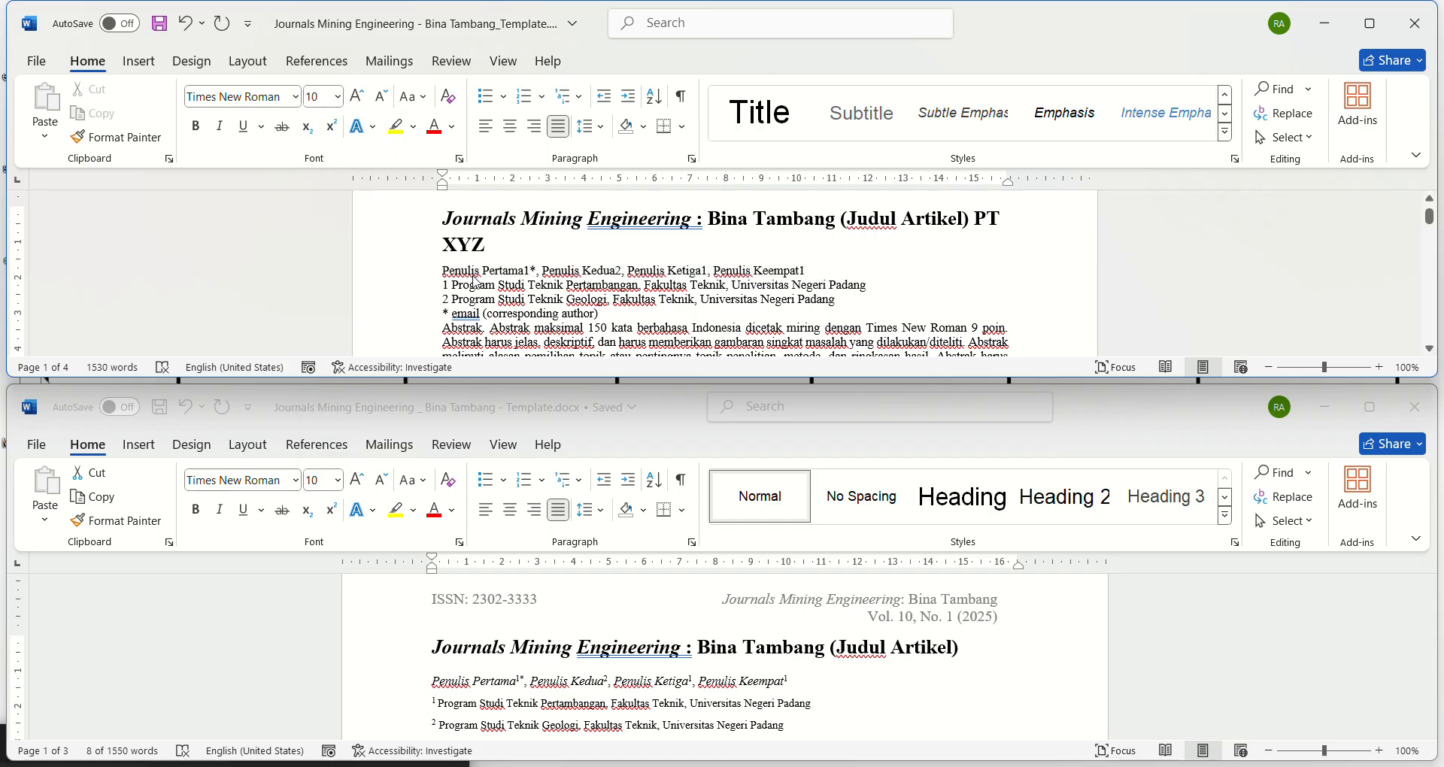
key(ctrl+i)
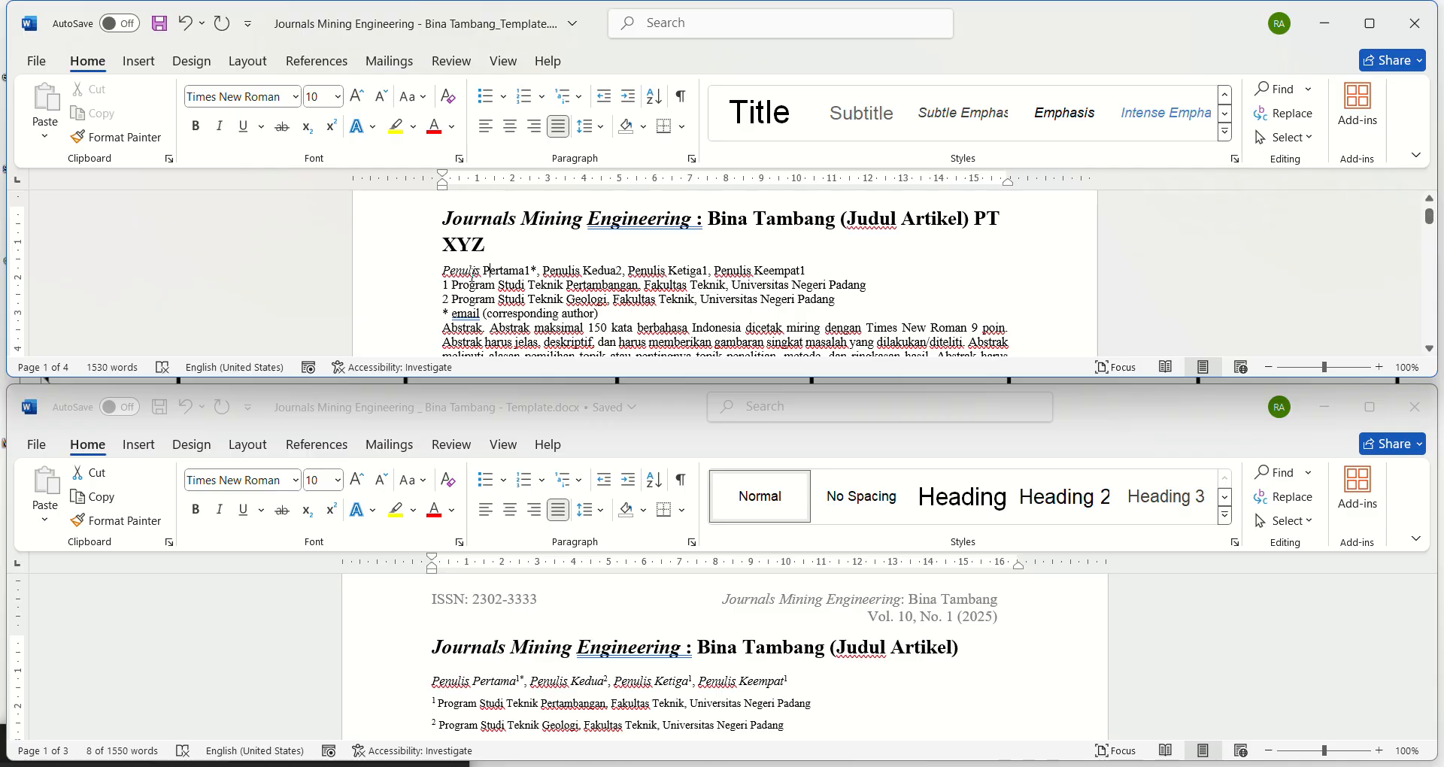
key(ctrl+i)
key(Right)
key(Right)
key(Right)
key(Right)
key(Right)
key(Right)
key(Right)
key(Right)
key(Right)
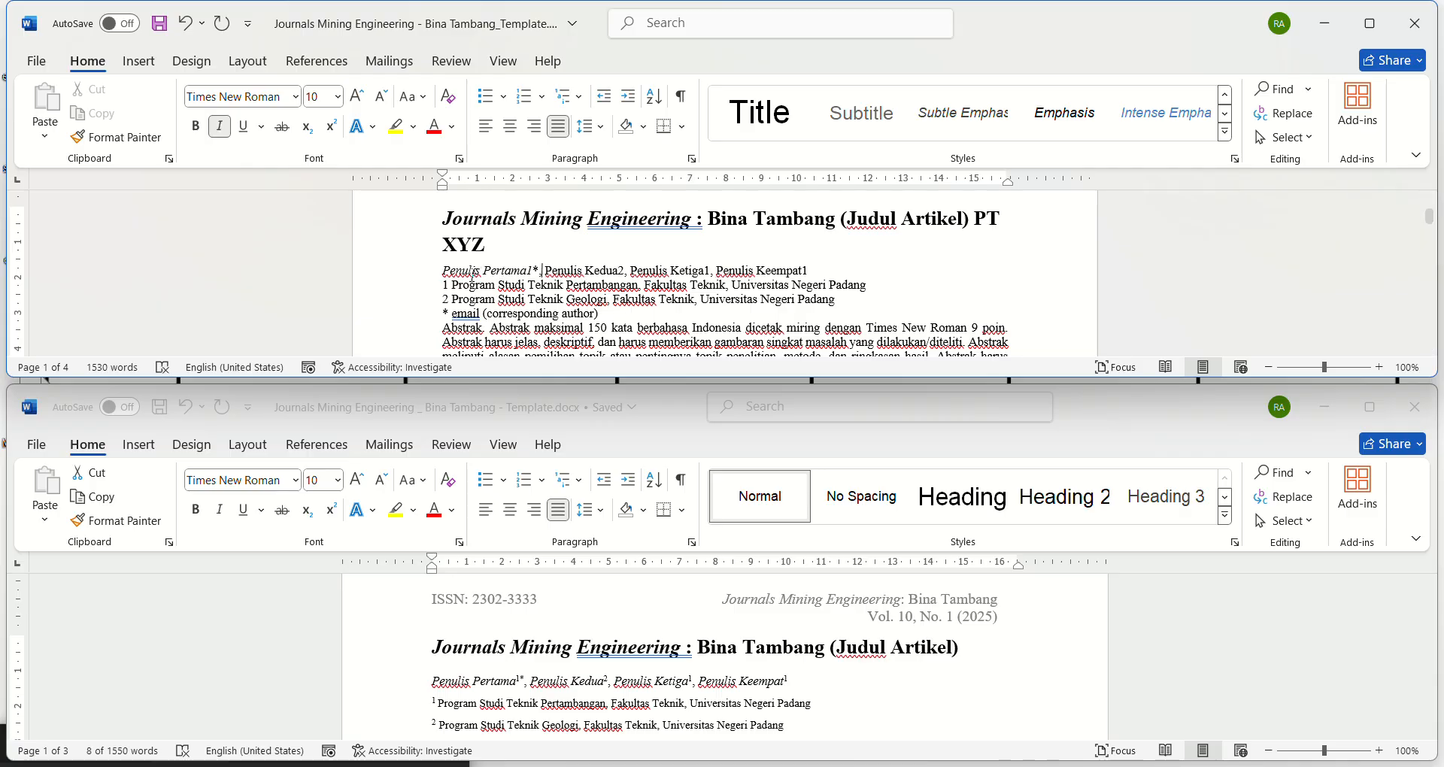
key(ctrl+i)
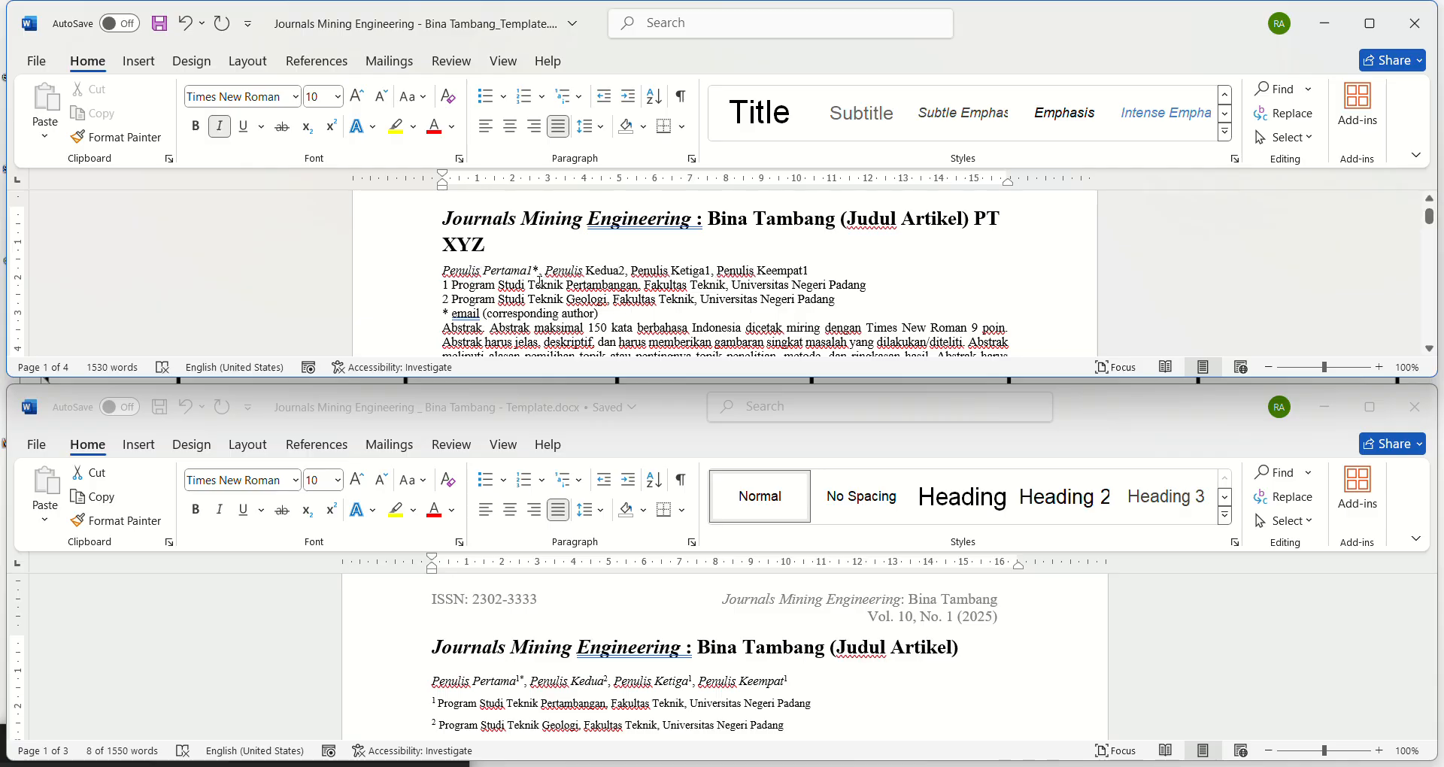
click(609, 270)
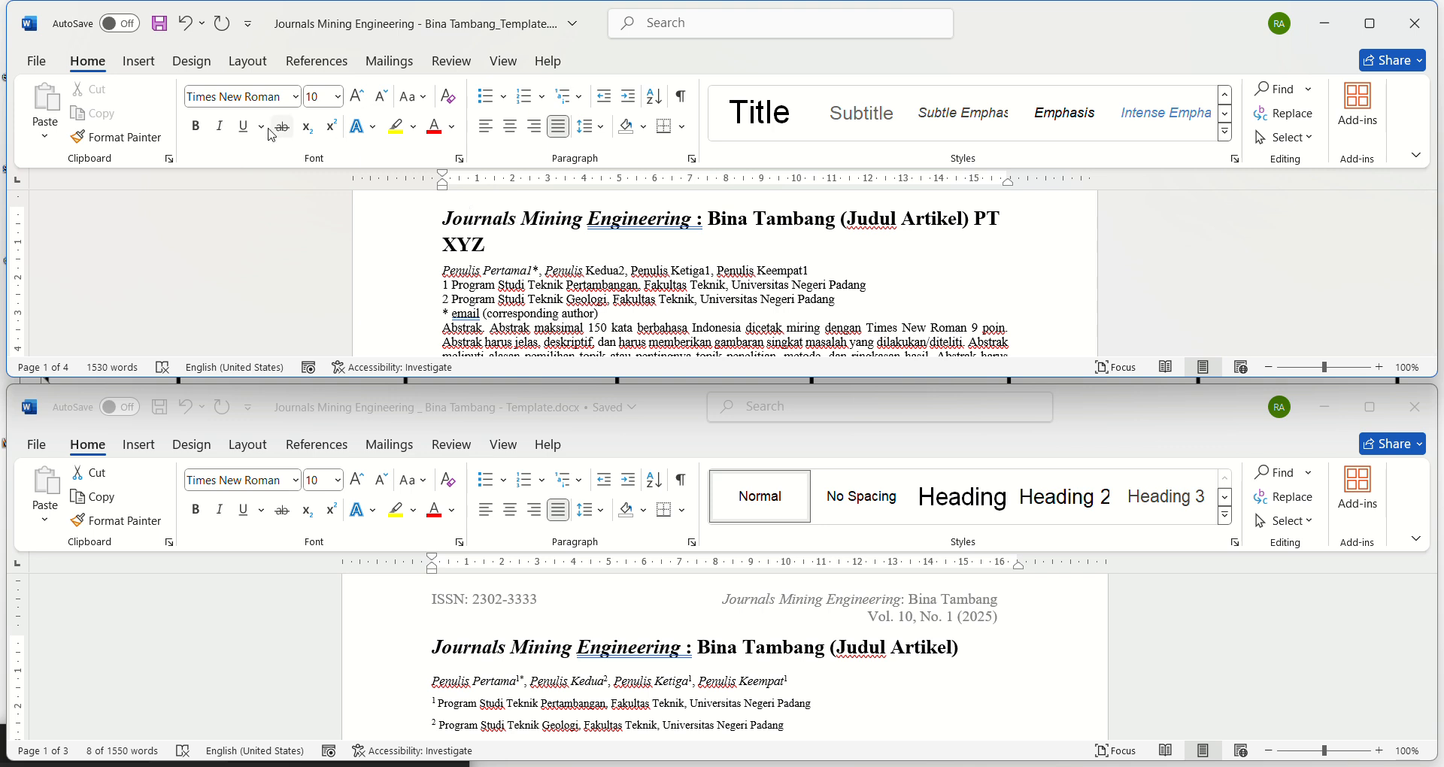
click(219, 132)
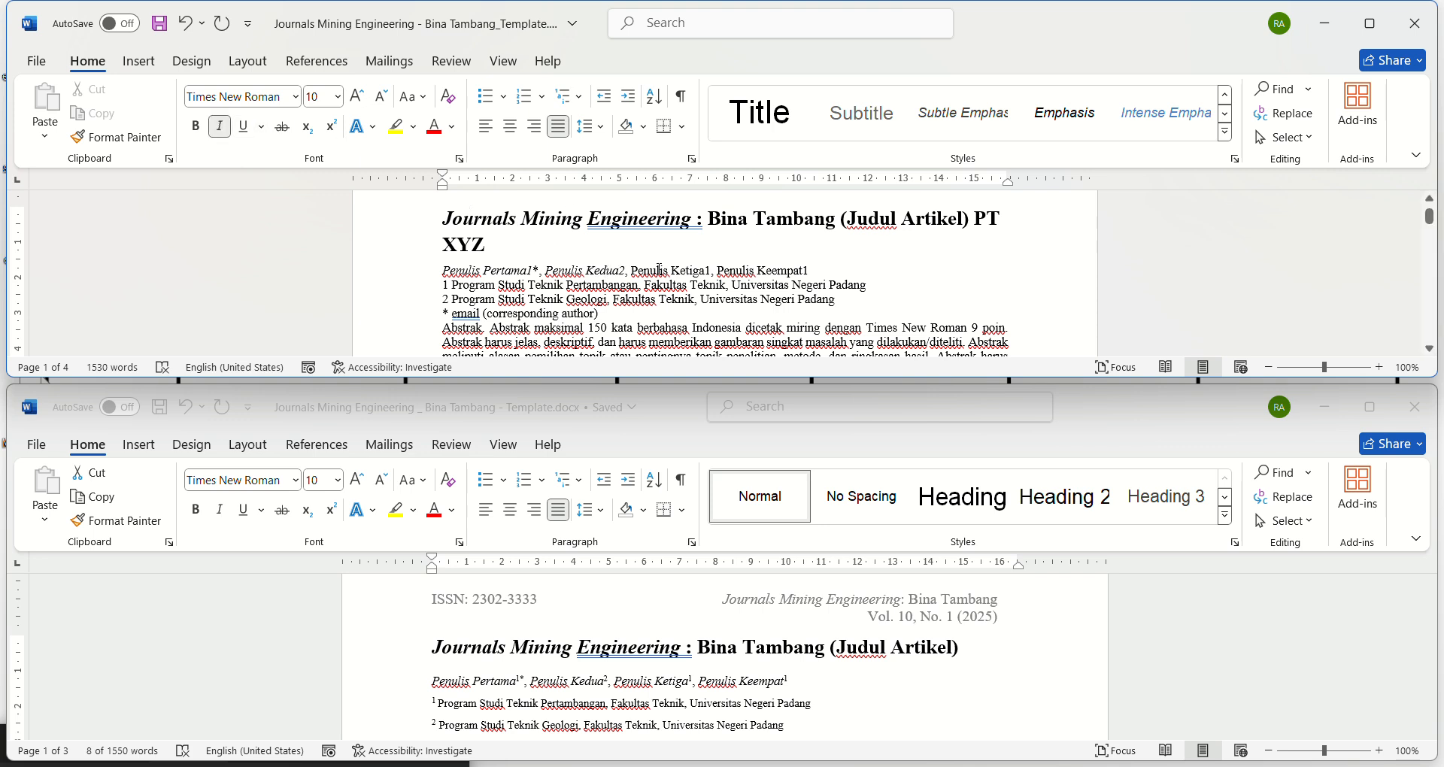
Step: Italicize "Penulis Ketiga" and "Penulis Keempat" in the article's author line
click(659, 270)
key(ctrl+i)
click(692, 270)
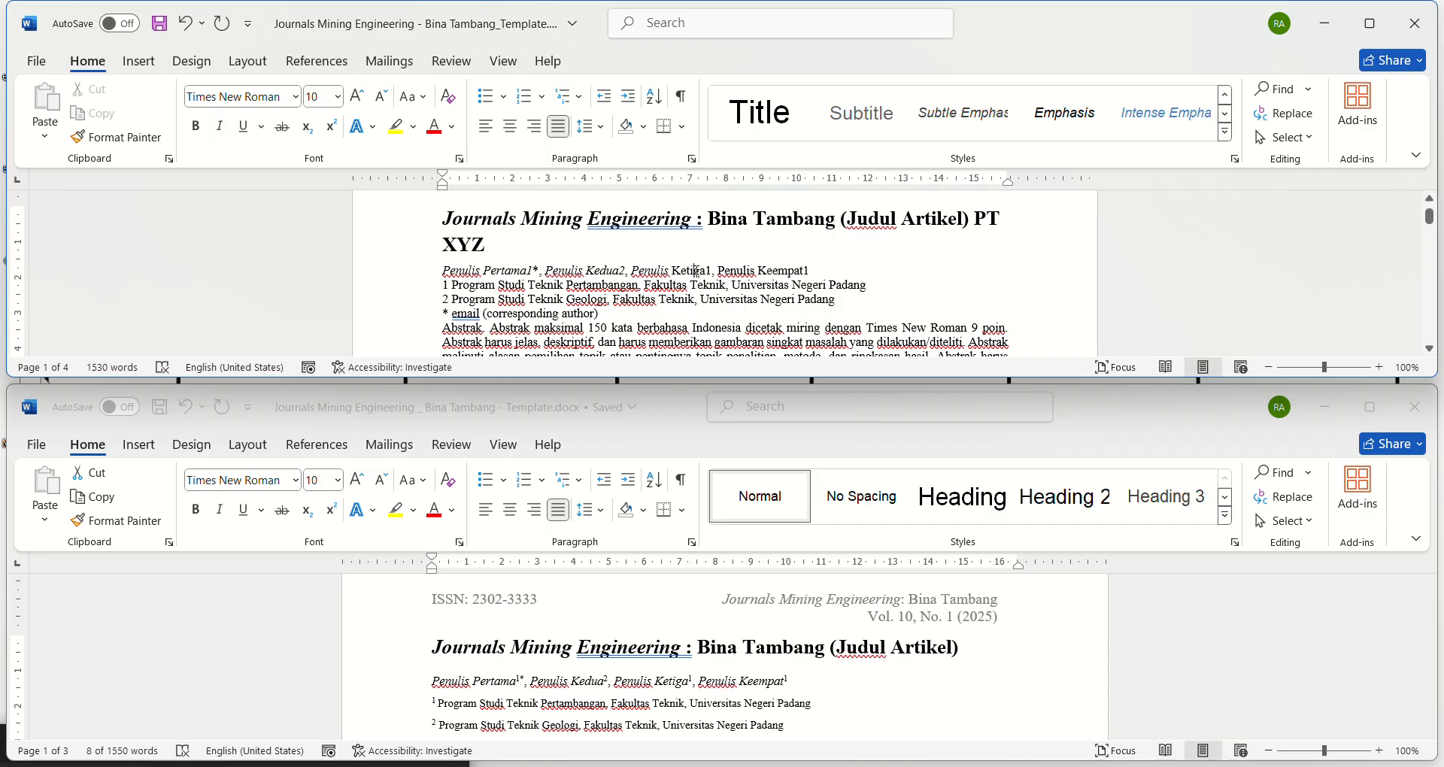
key(ctrl+i)
click(738, 271)
key(ctrl+i)
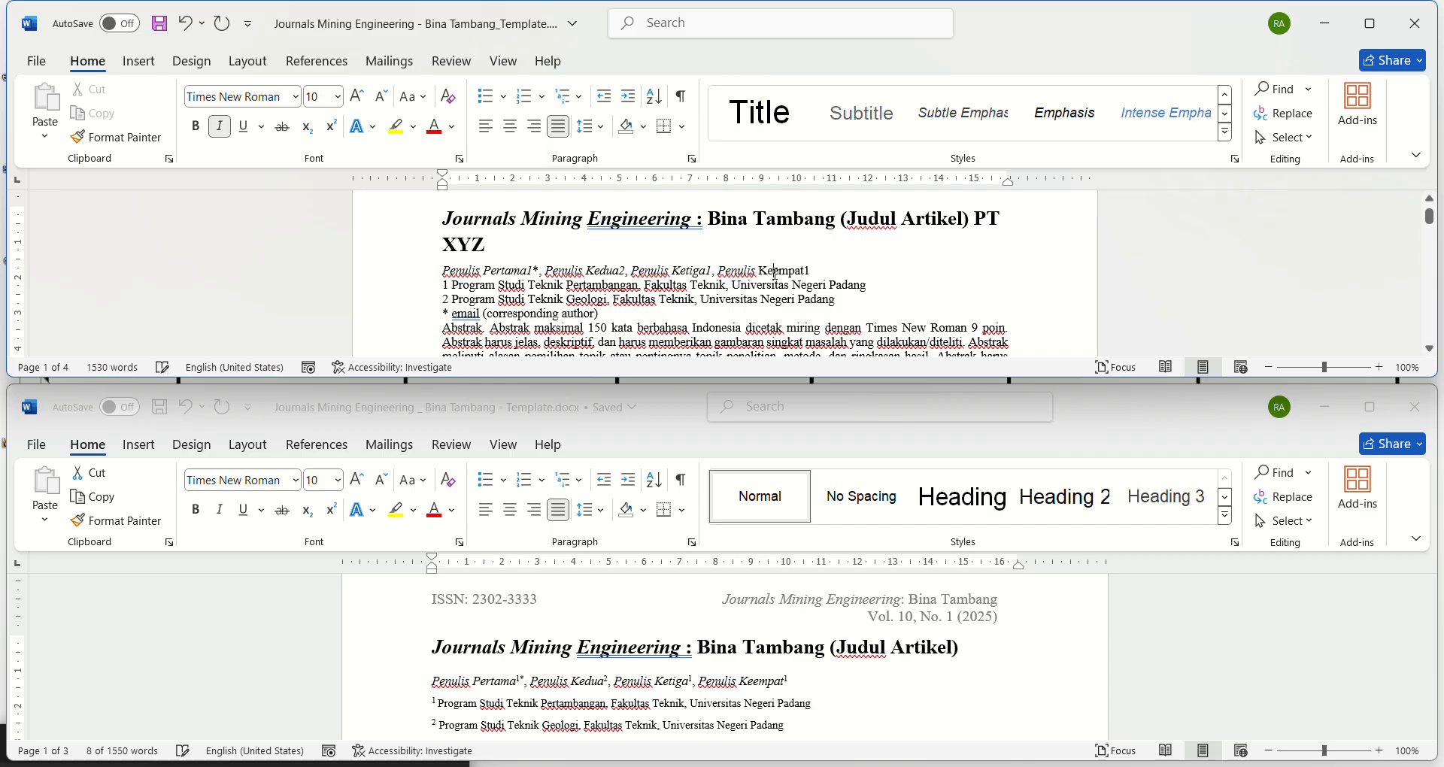
click(773, 271)
key(ctrl+i)
Step: Check the alignment, indentation and spacing settings of the author line in the reference template
triple_click(666, 682)
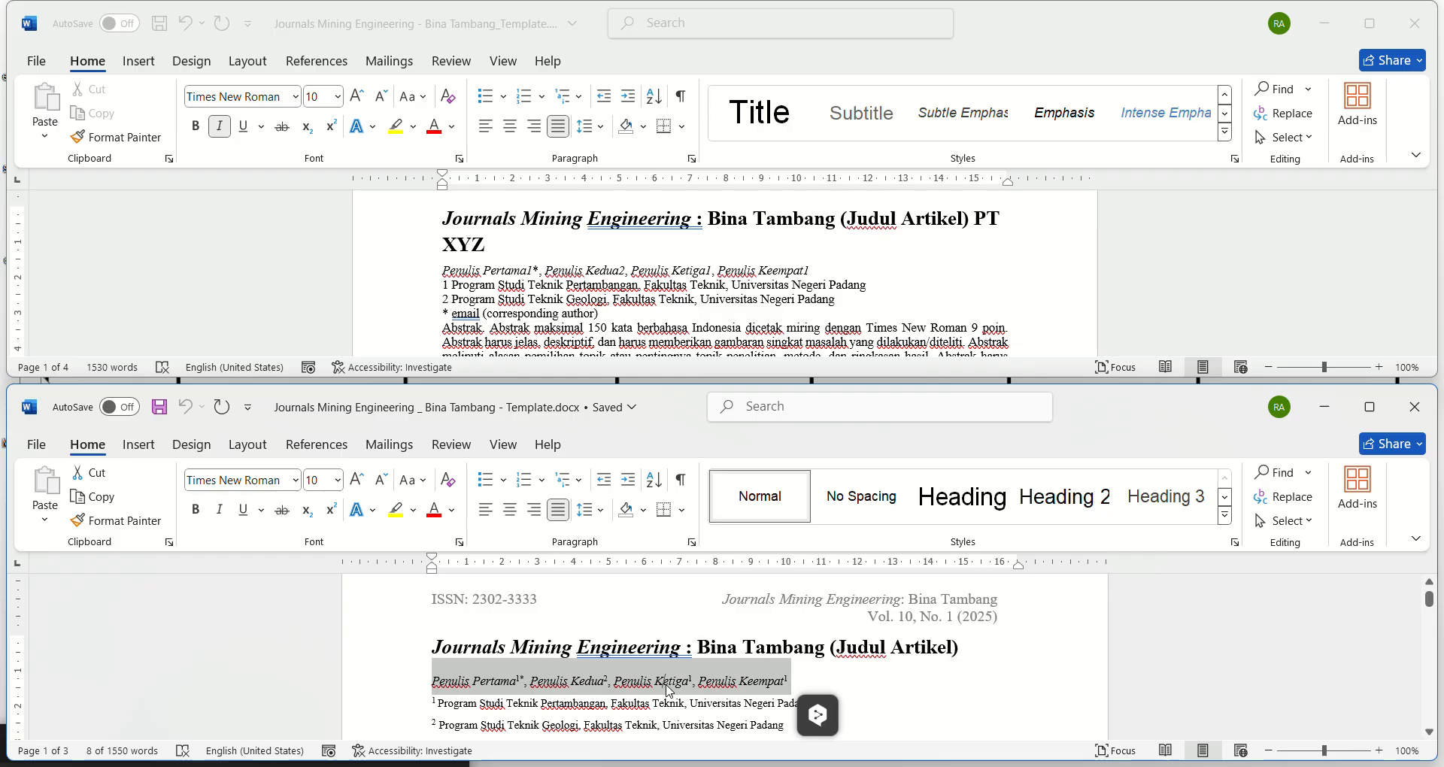
click(669, 690)
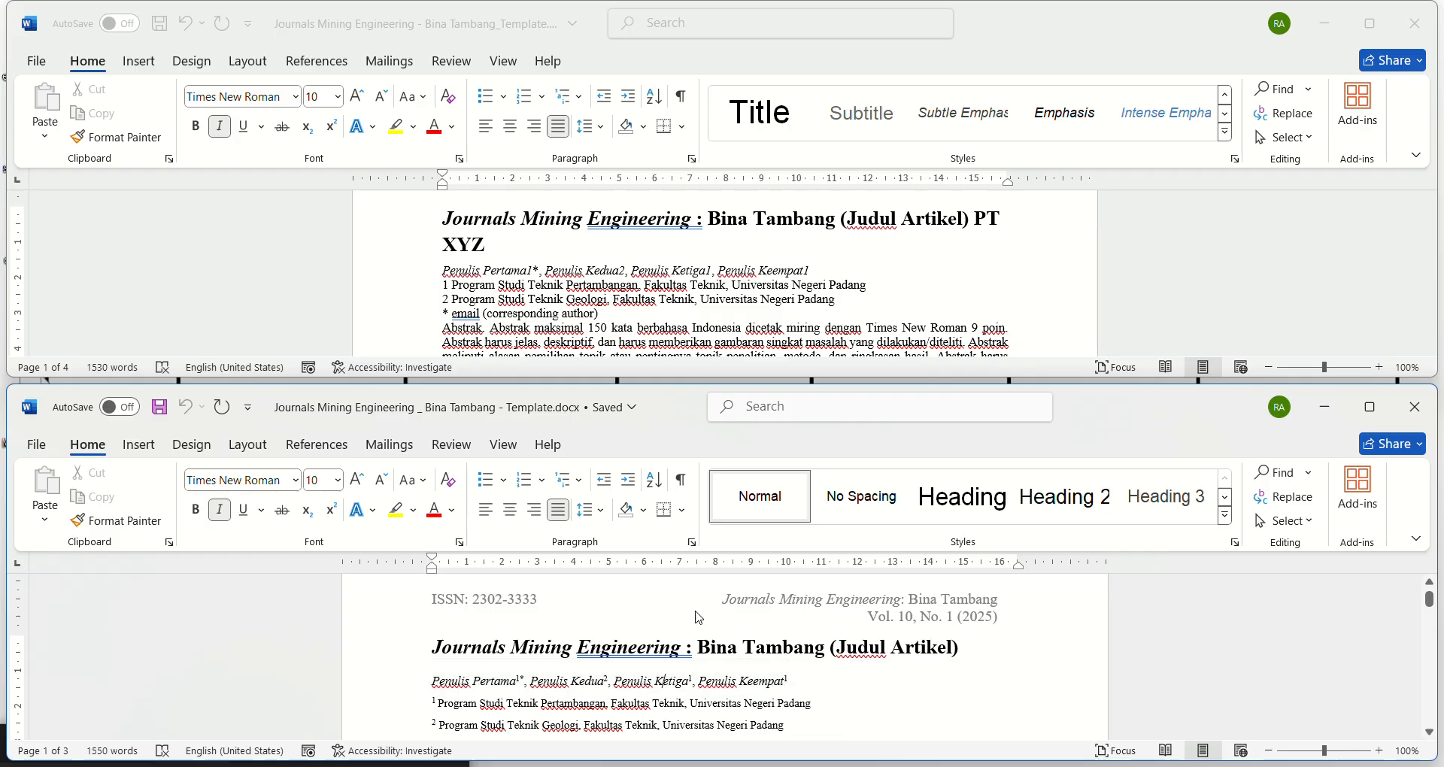
click(691, 542)
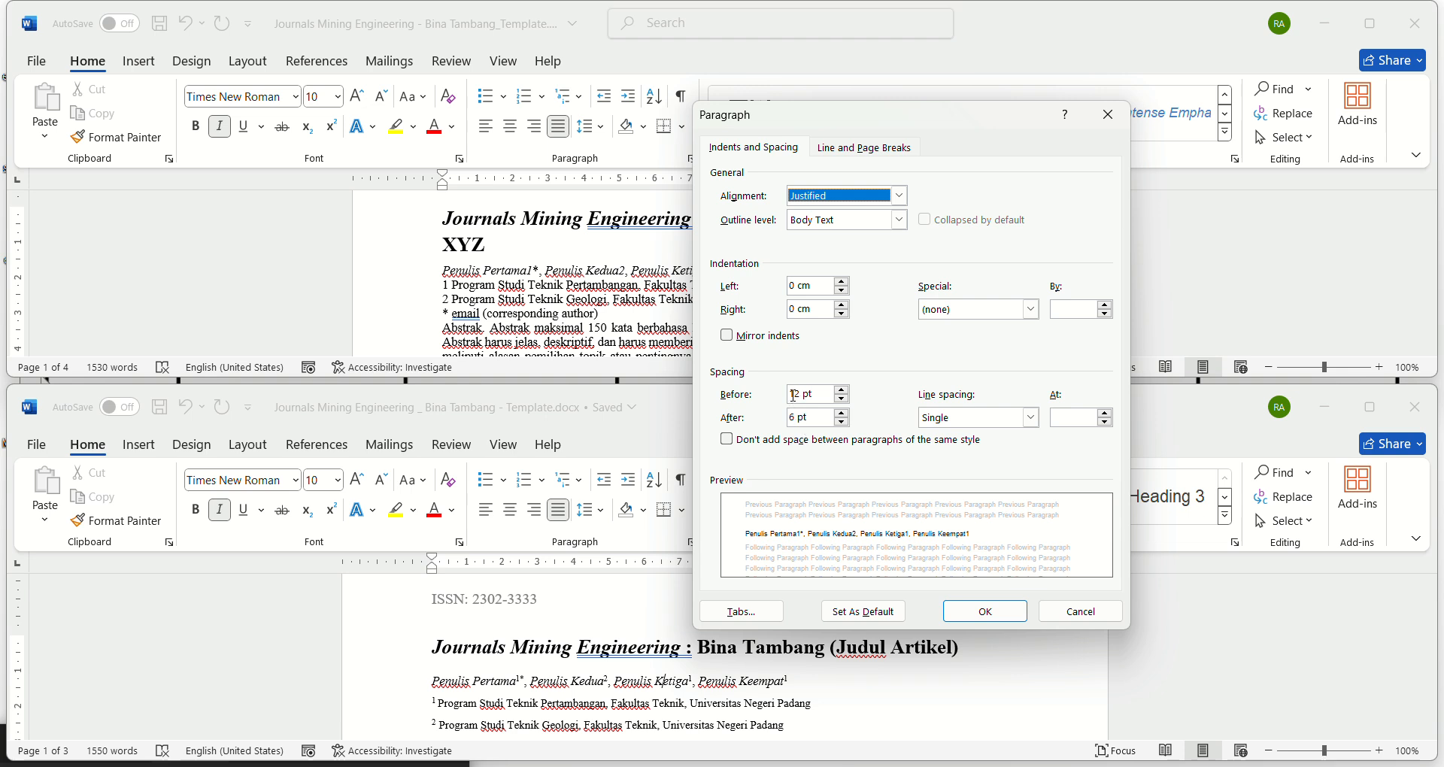
click(1077, 609)
Step: Set the article's author line spacing to 12 pt before and 6 pt after the paragraph
click(581, 273)
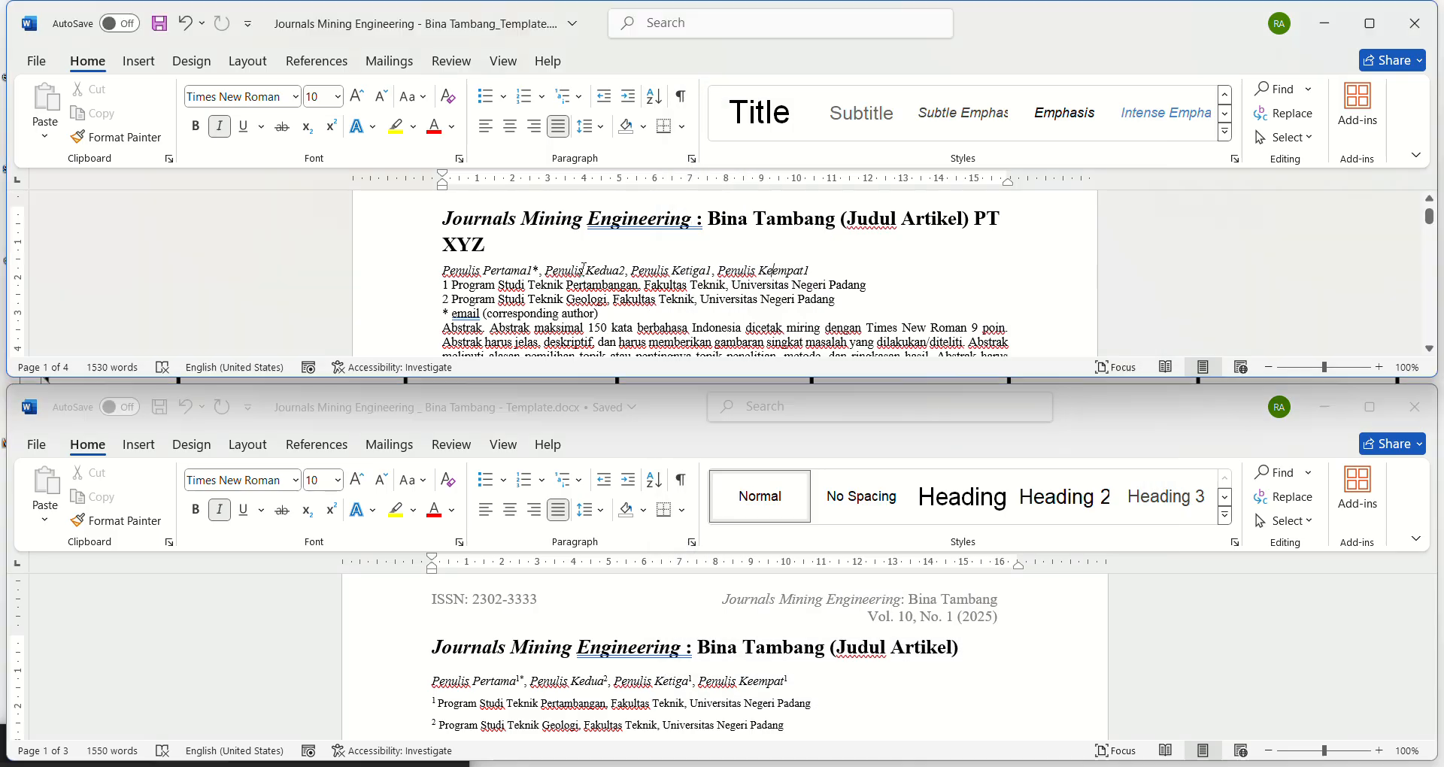
click(693, 158)
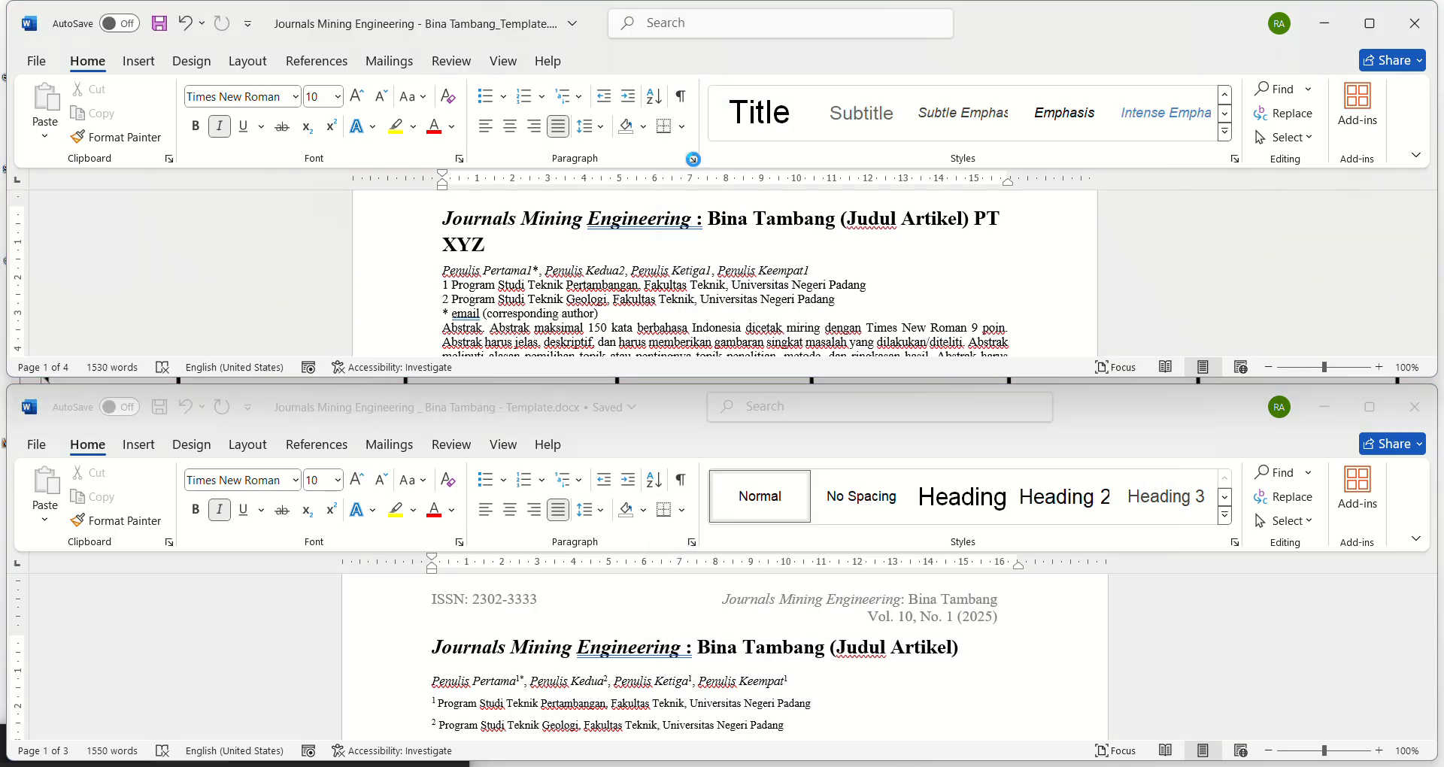
click(842, 390)
click(843, 391)
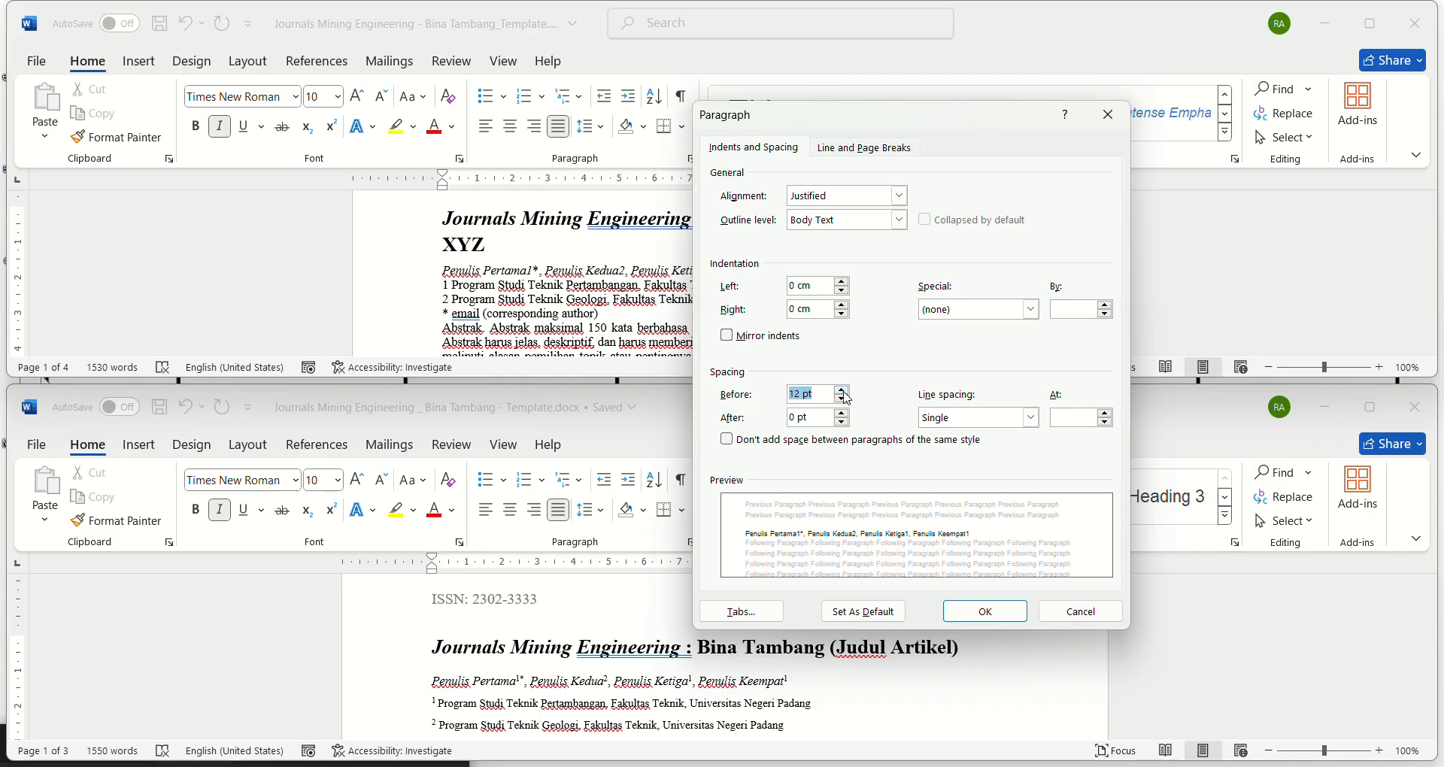
click(843, 413)
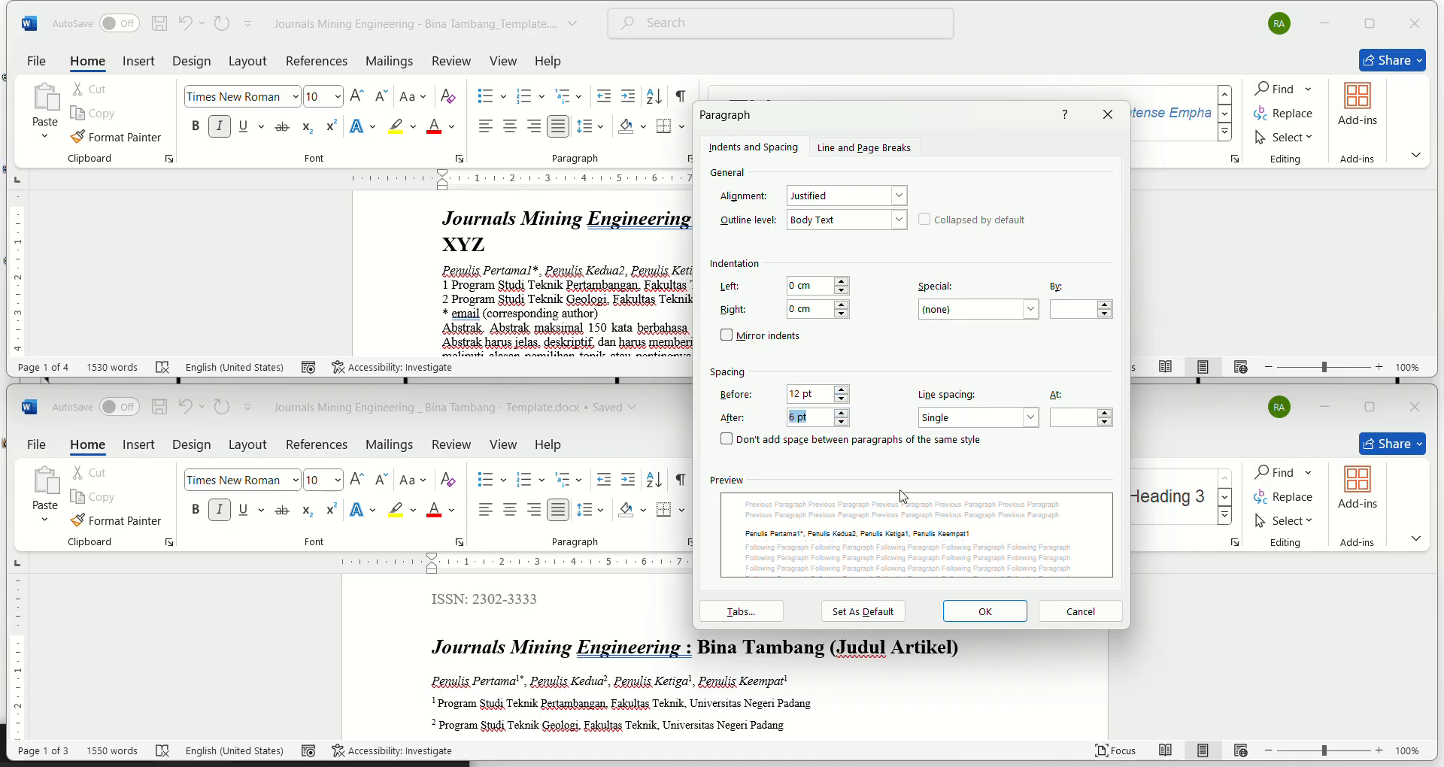
click(970, 610)
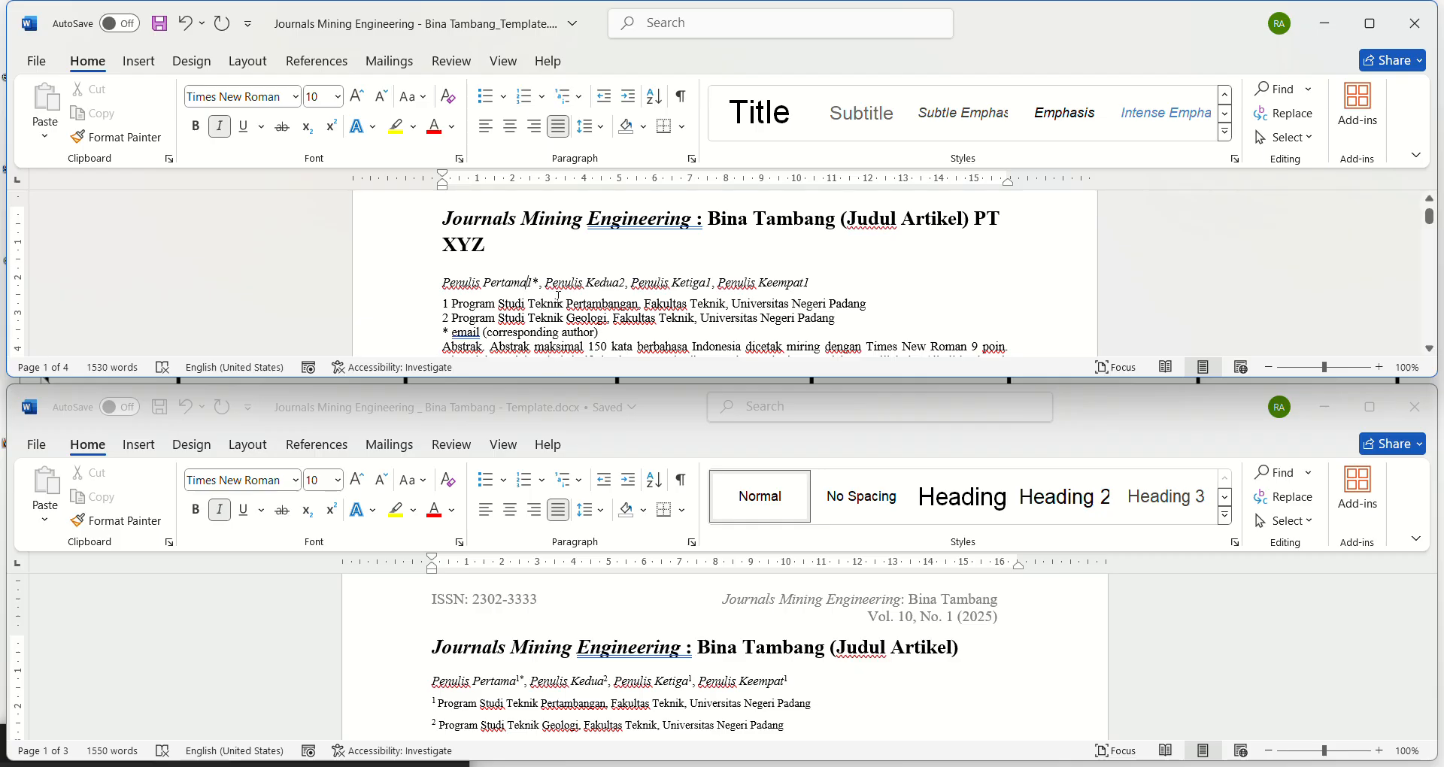
Step: Remove the italics from the "1" after "Penulis Pertama" and make both it and the asterisk superscript
key(shift+Right)
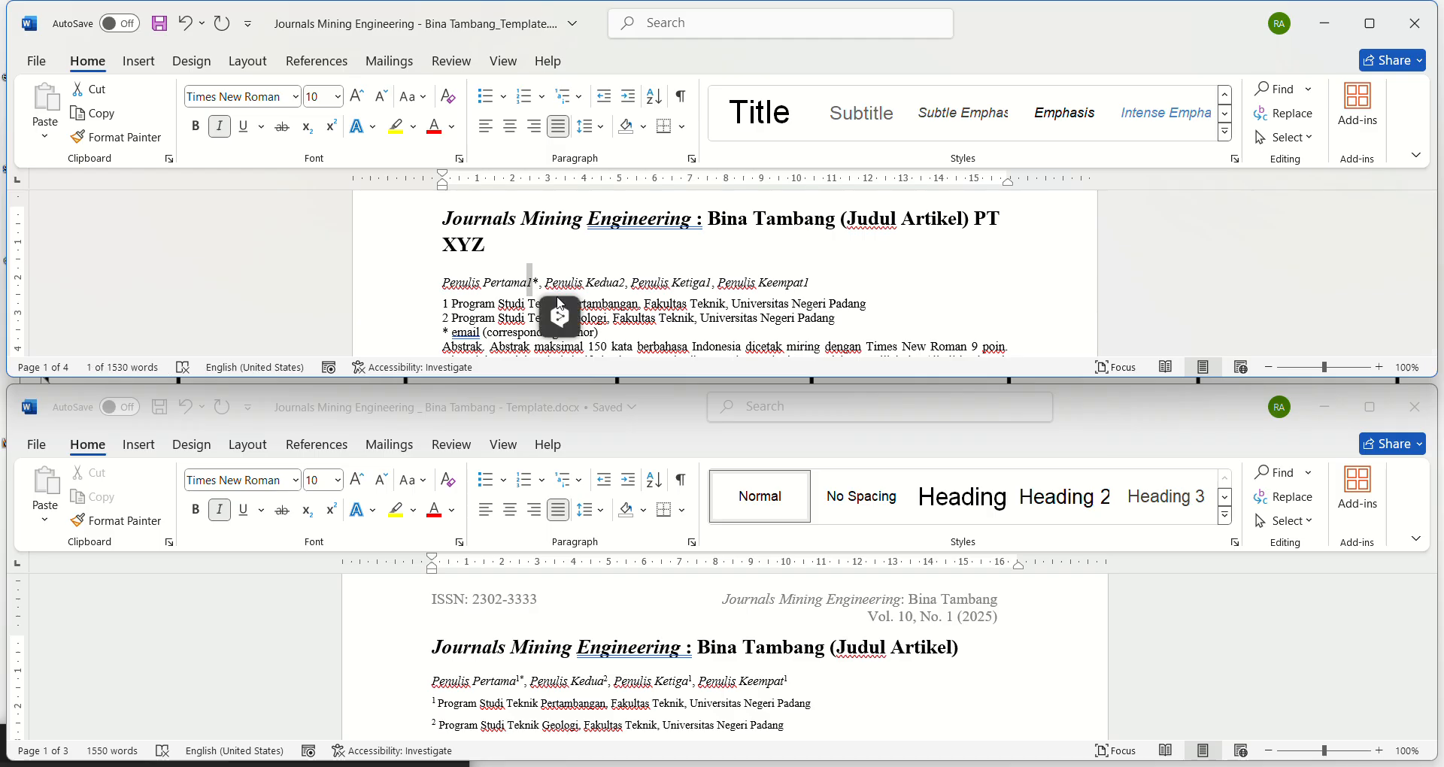
click(224, 133)
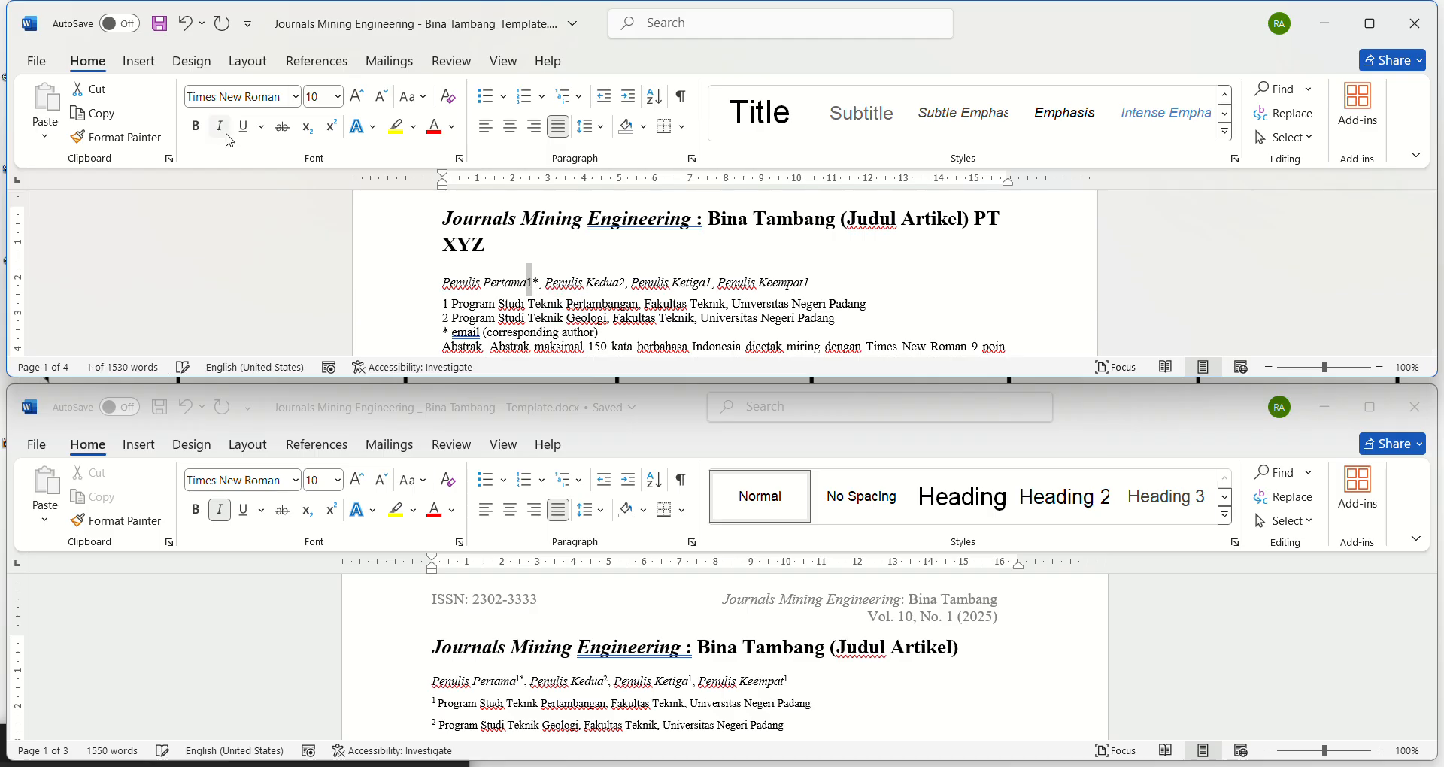
click(332, 128)
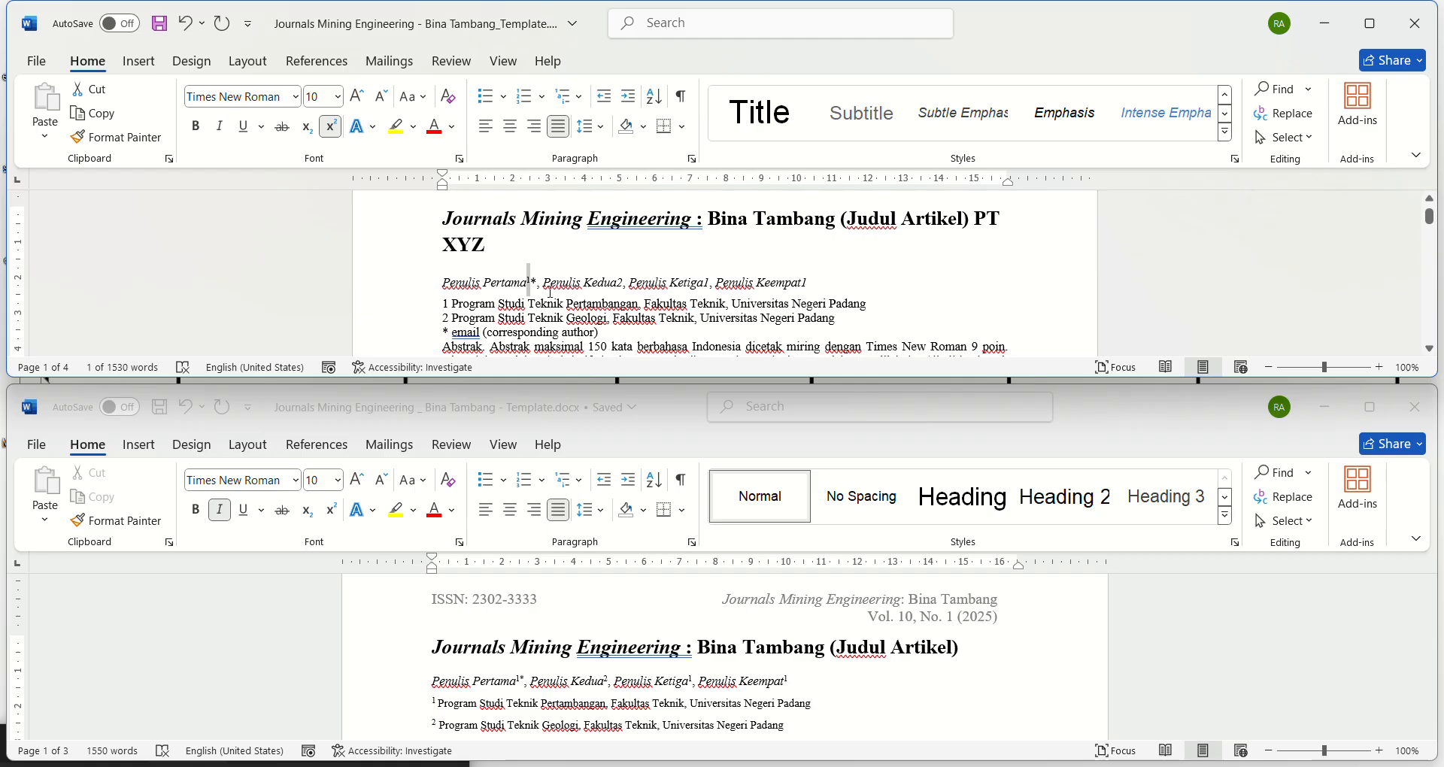
click(572, 316)
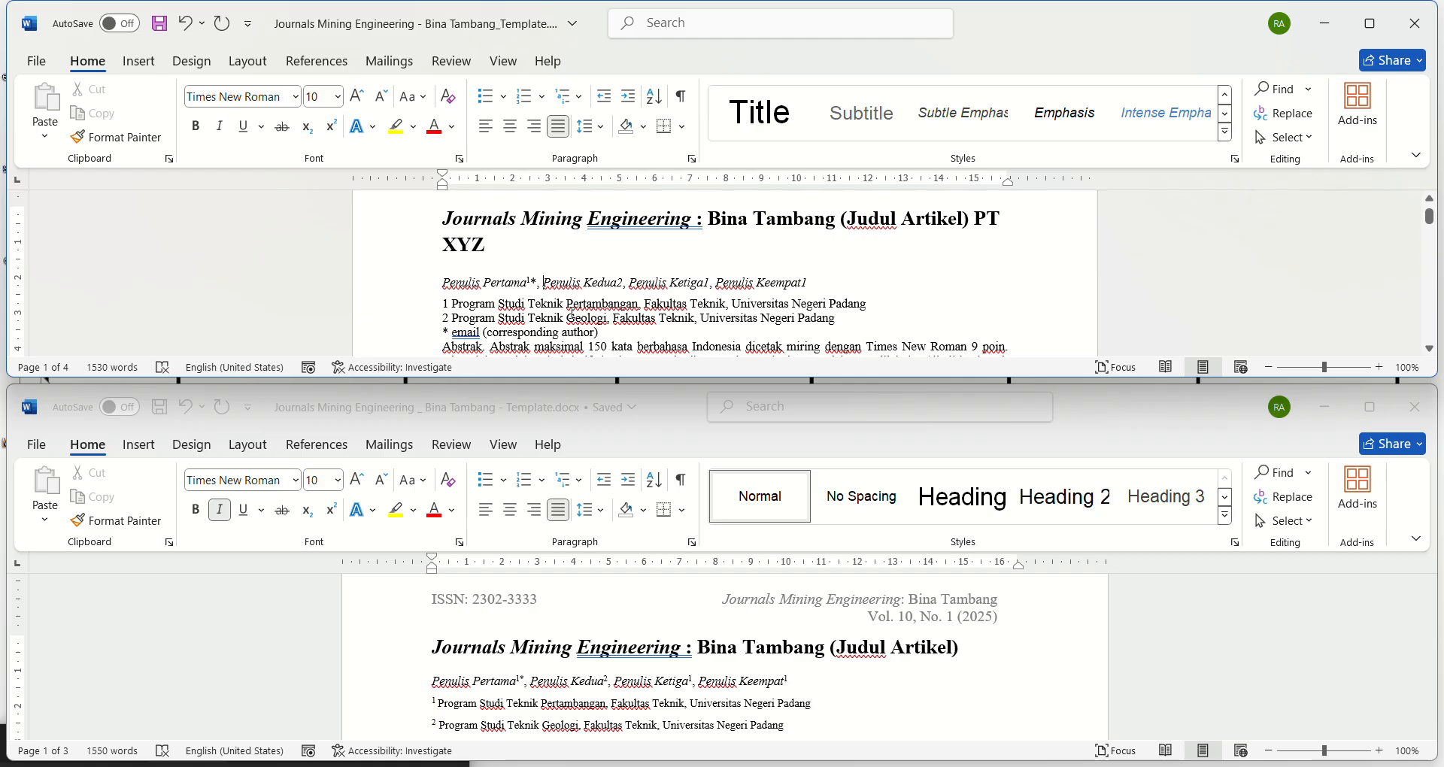
key(Left)
key(Left)
key(shift+Left)
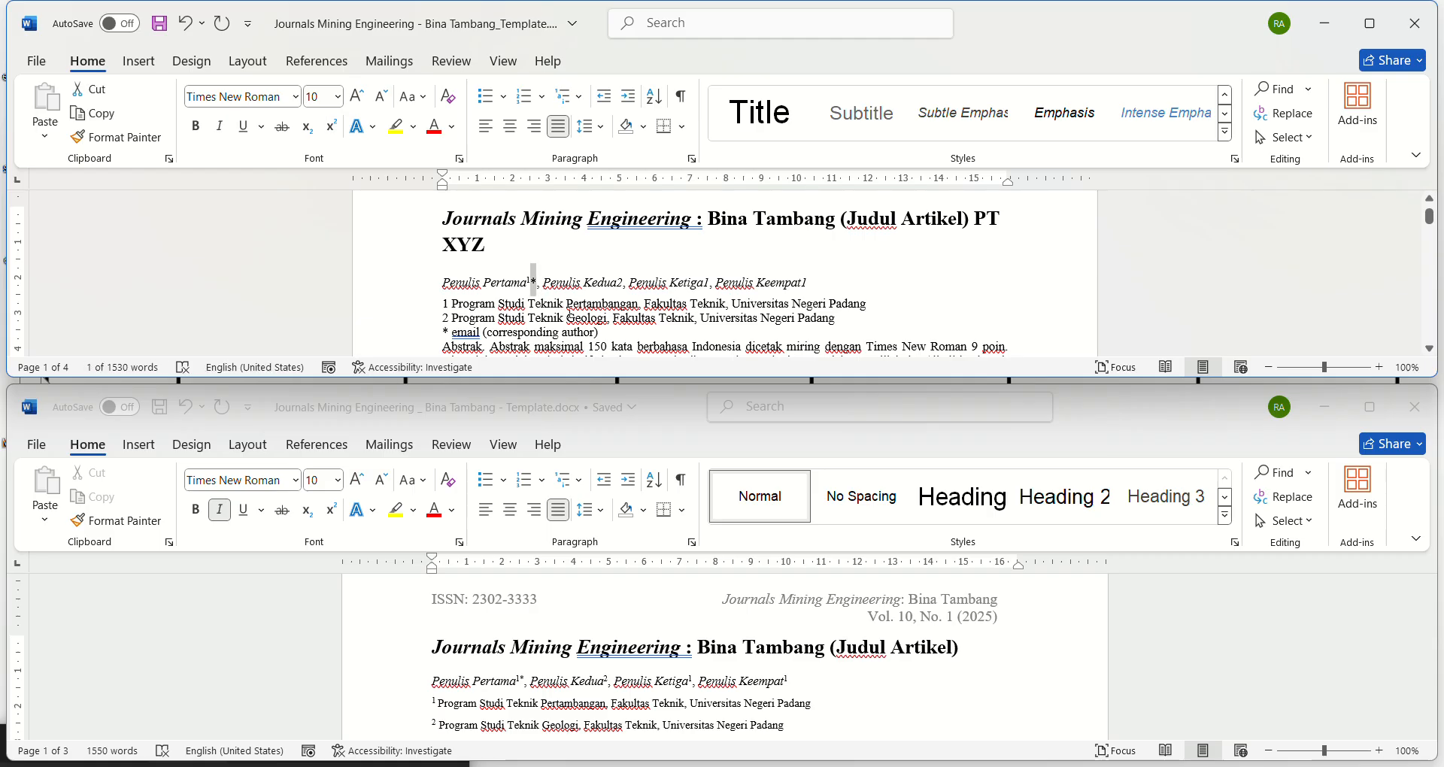
click(331, 126)
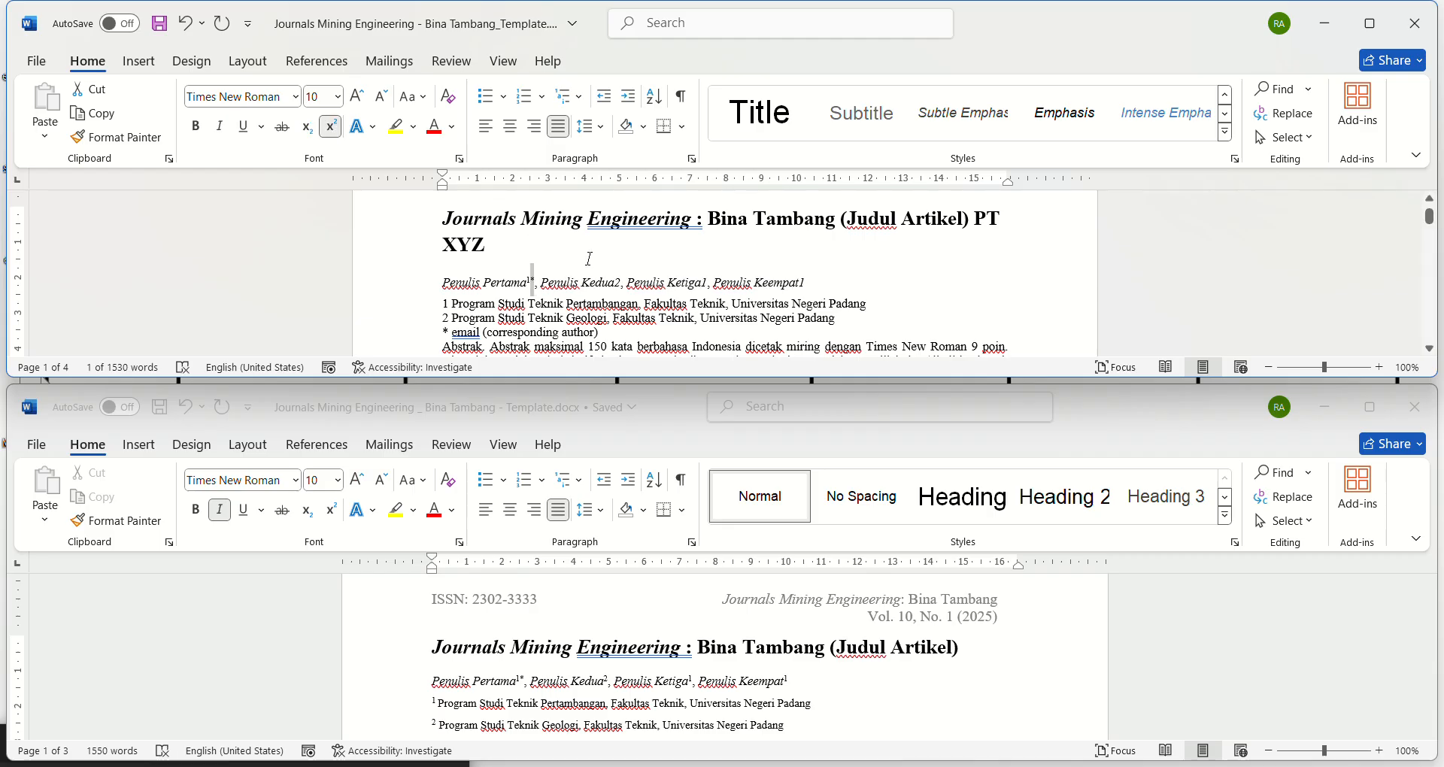
Step: Make the "2" after "Penulis Kedua" and the "1" after "Penulis Ketiga" superscript
click(617, 283)
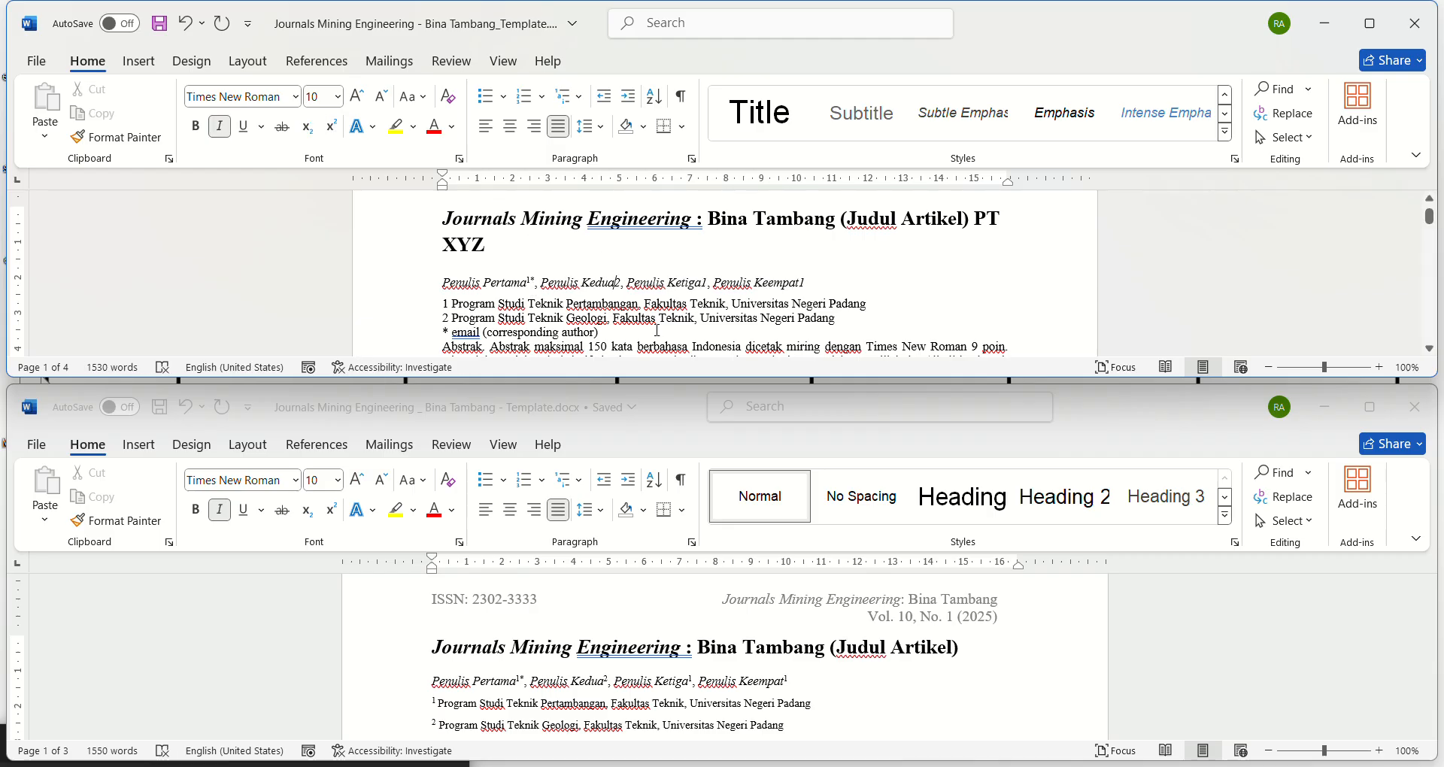
key(shift+Right)
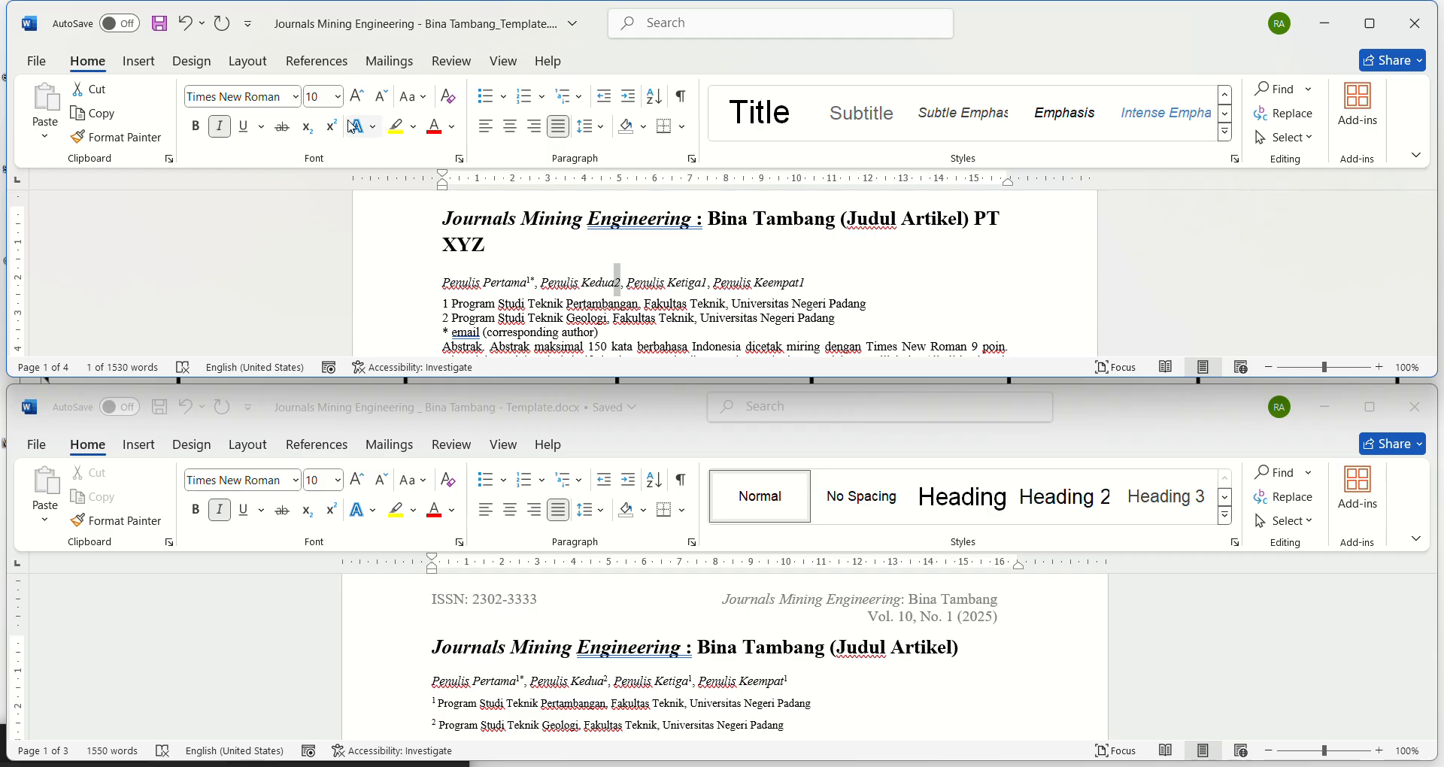
click(330, 125)
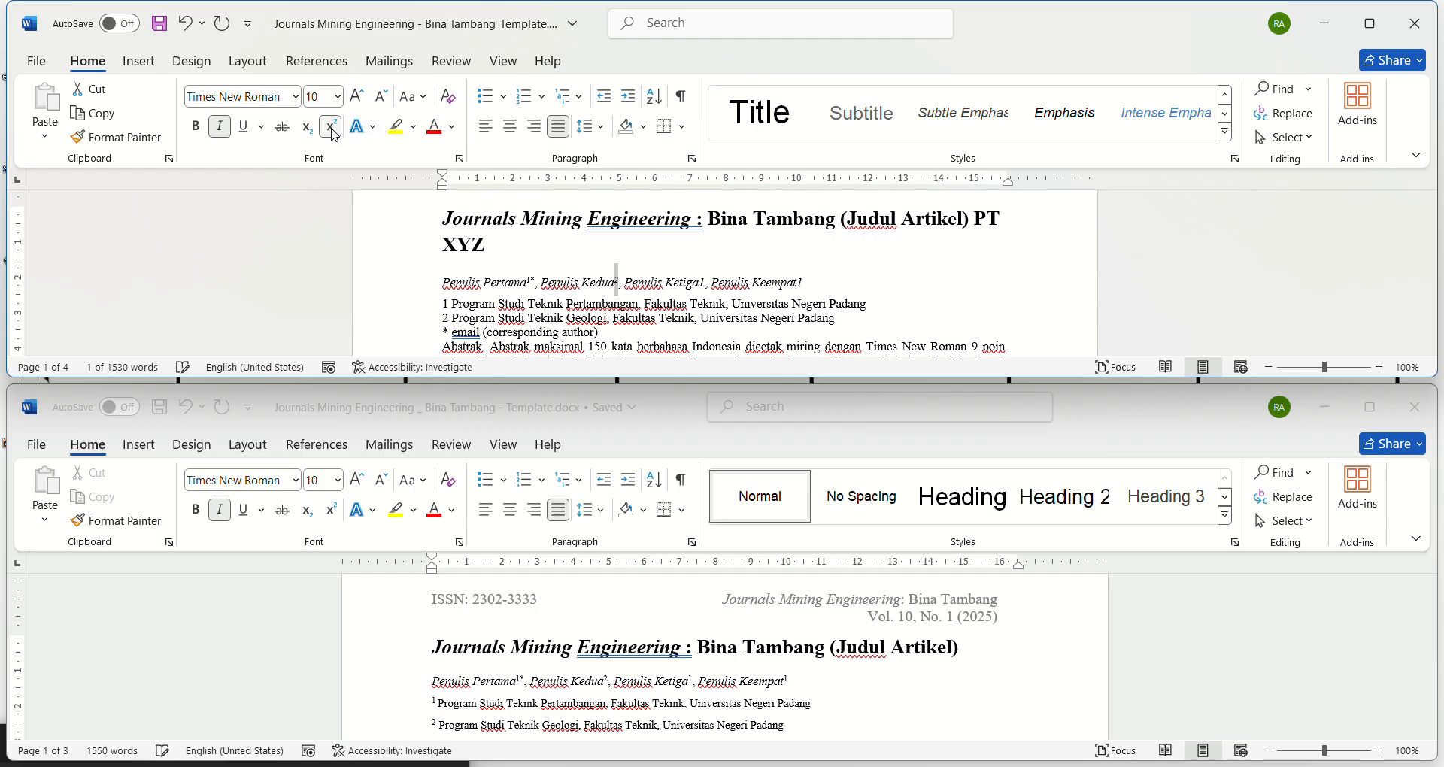
click(699, 283)
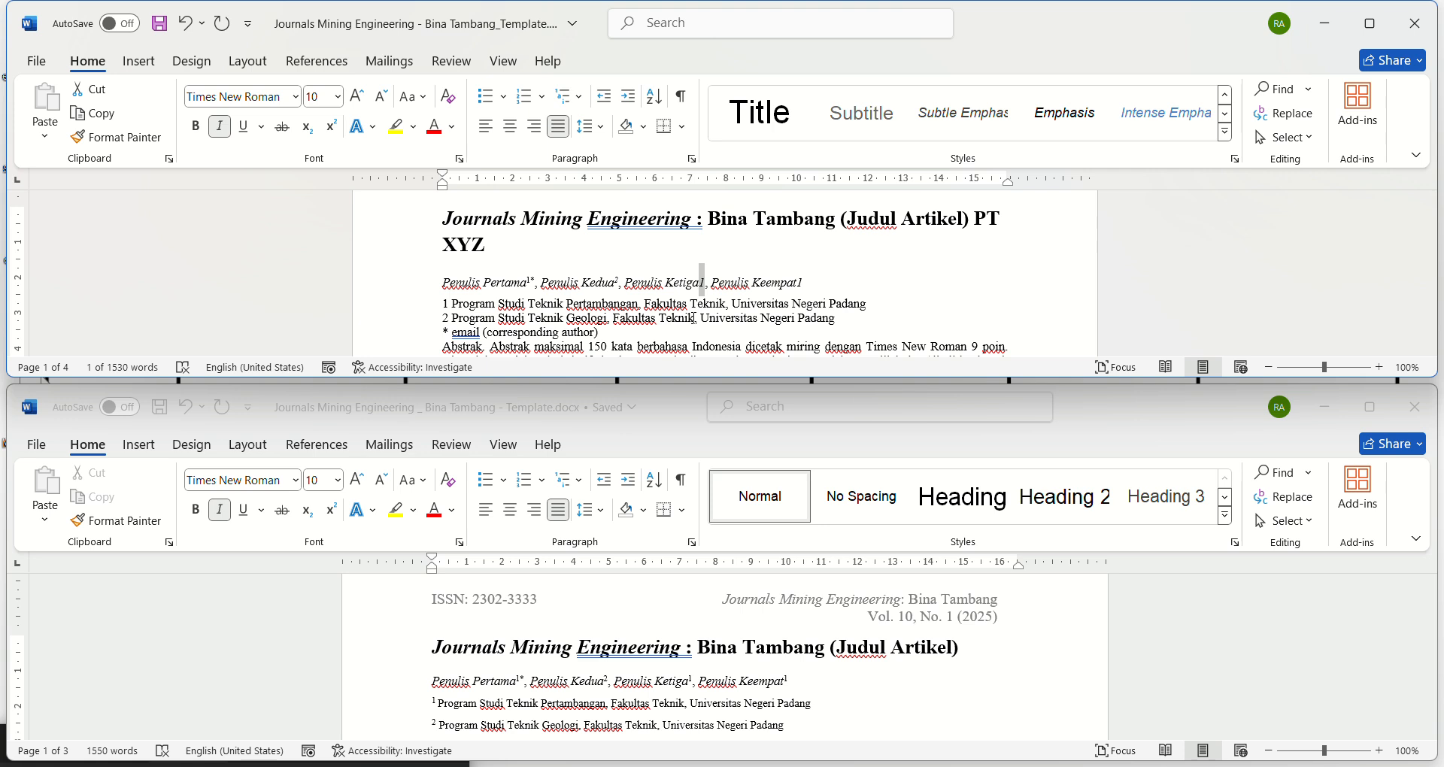
key(ctrl+shift+plus)
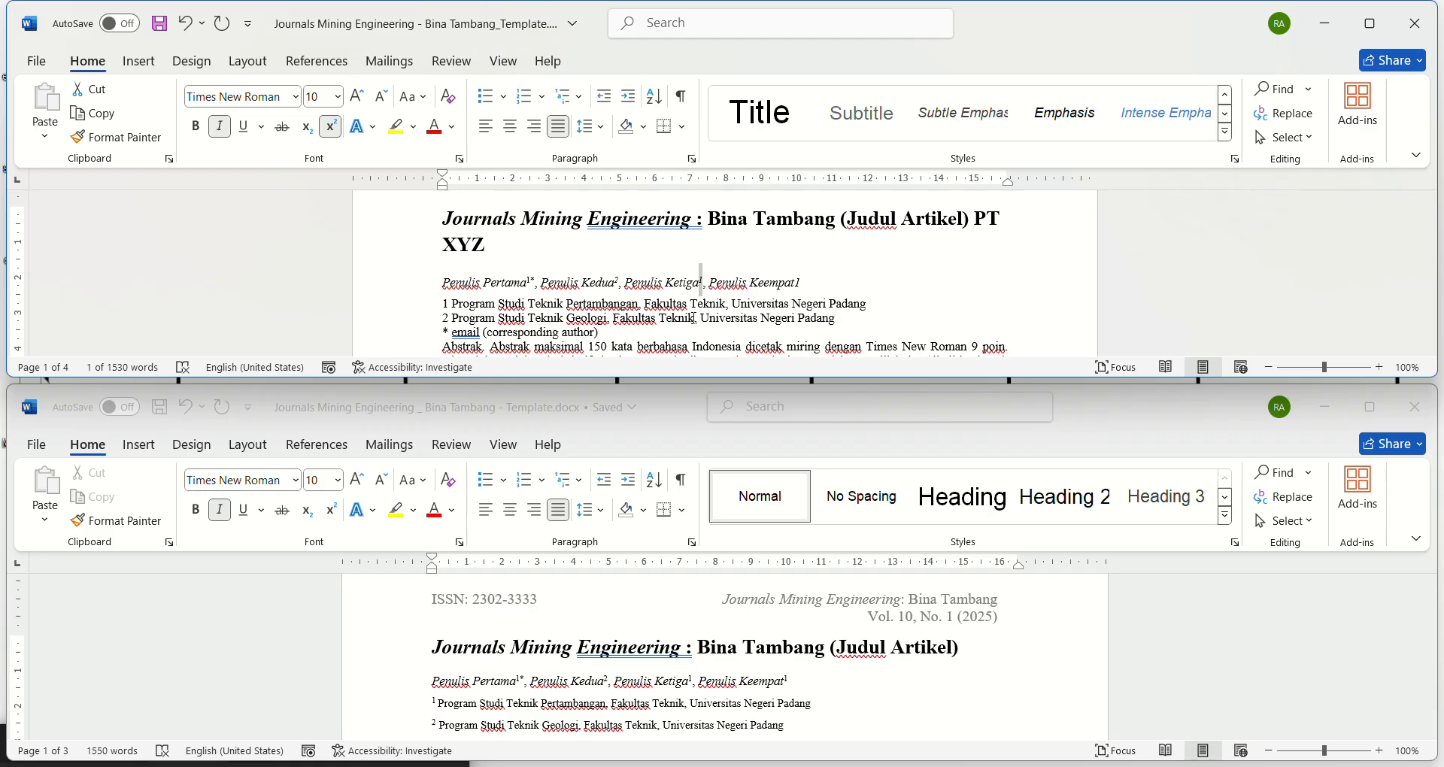
Step: Remove the italics from the marks after Penulis Ketiga, Kedua and Keempat, and make the "1" after Penulis Keempat superscript
click(220, 125)
click(616, 282)
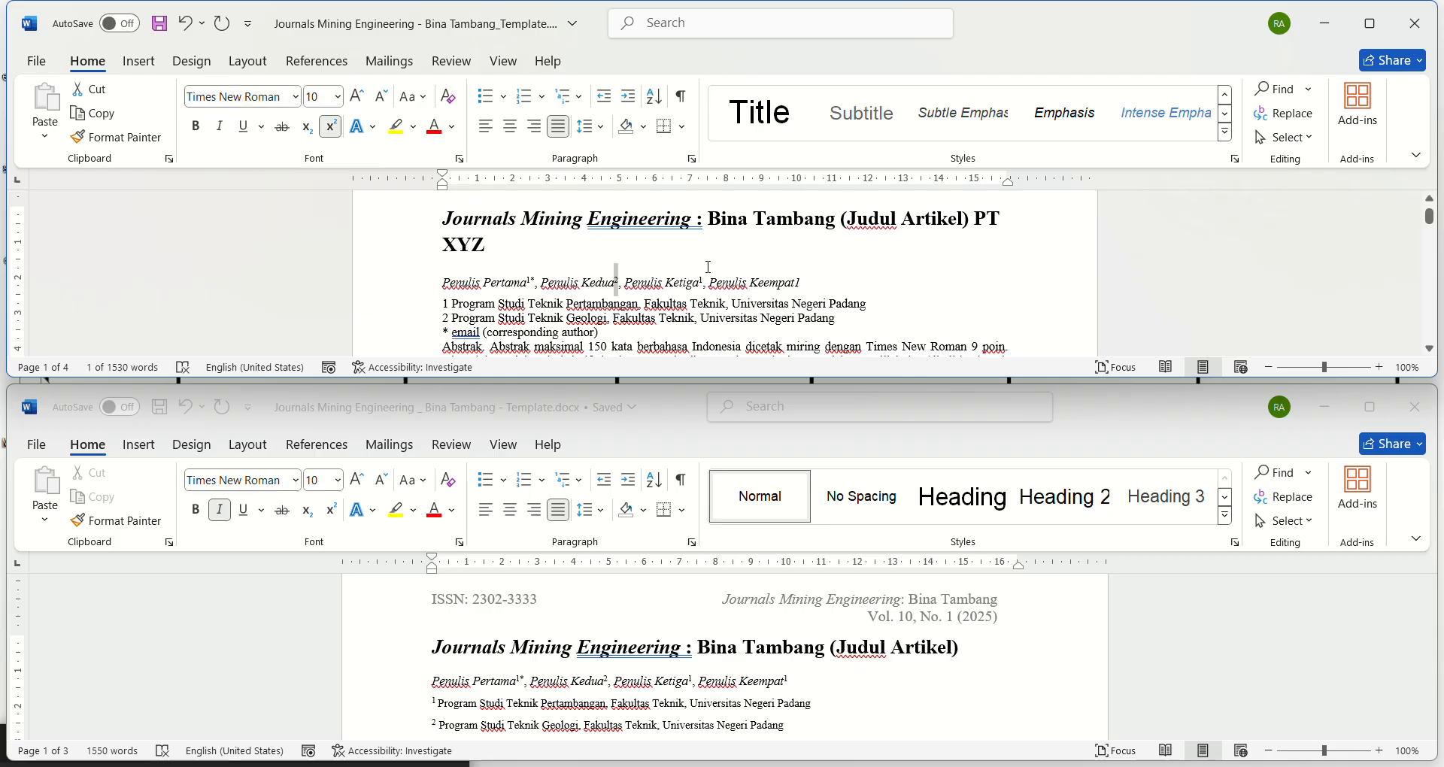
click(794, 283)
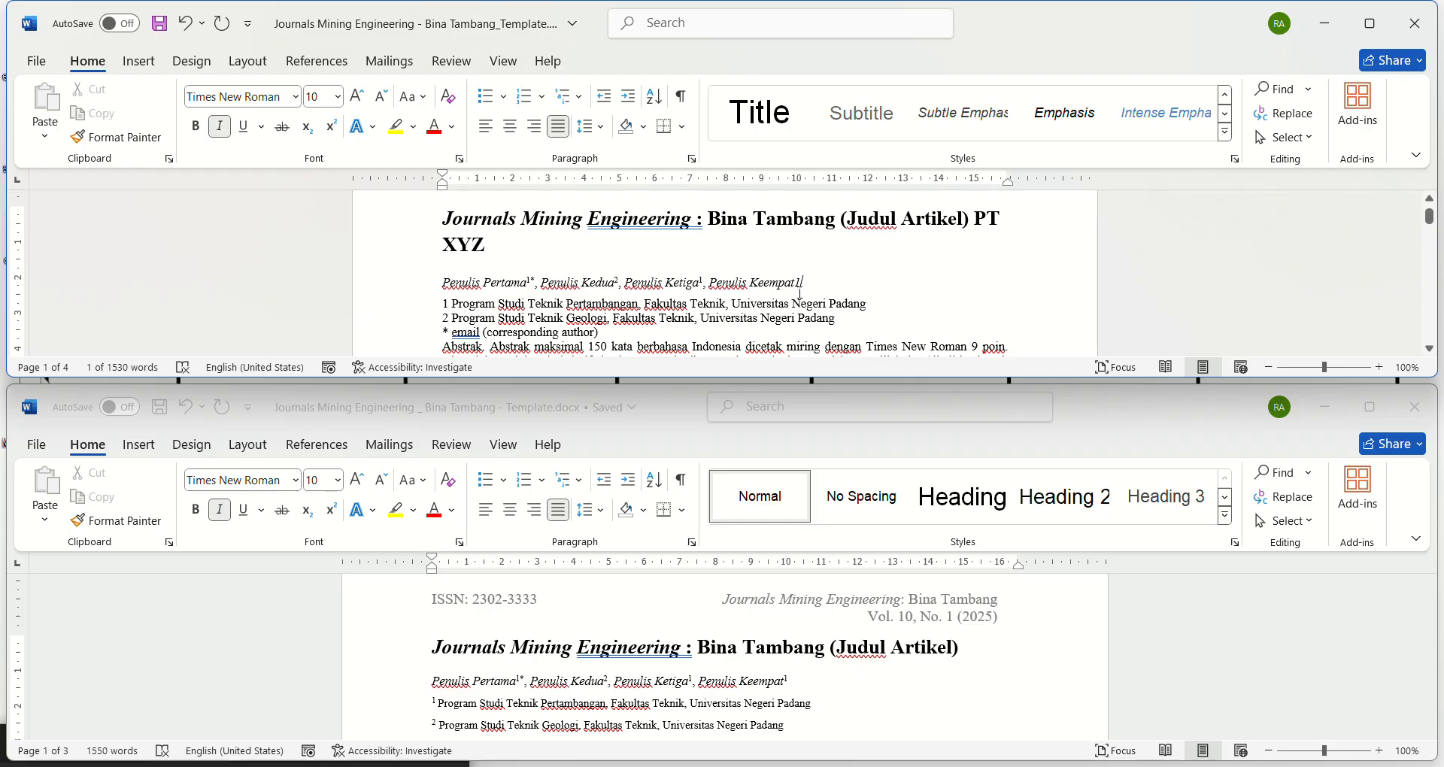
key(shift+Left)
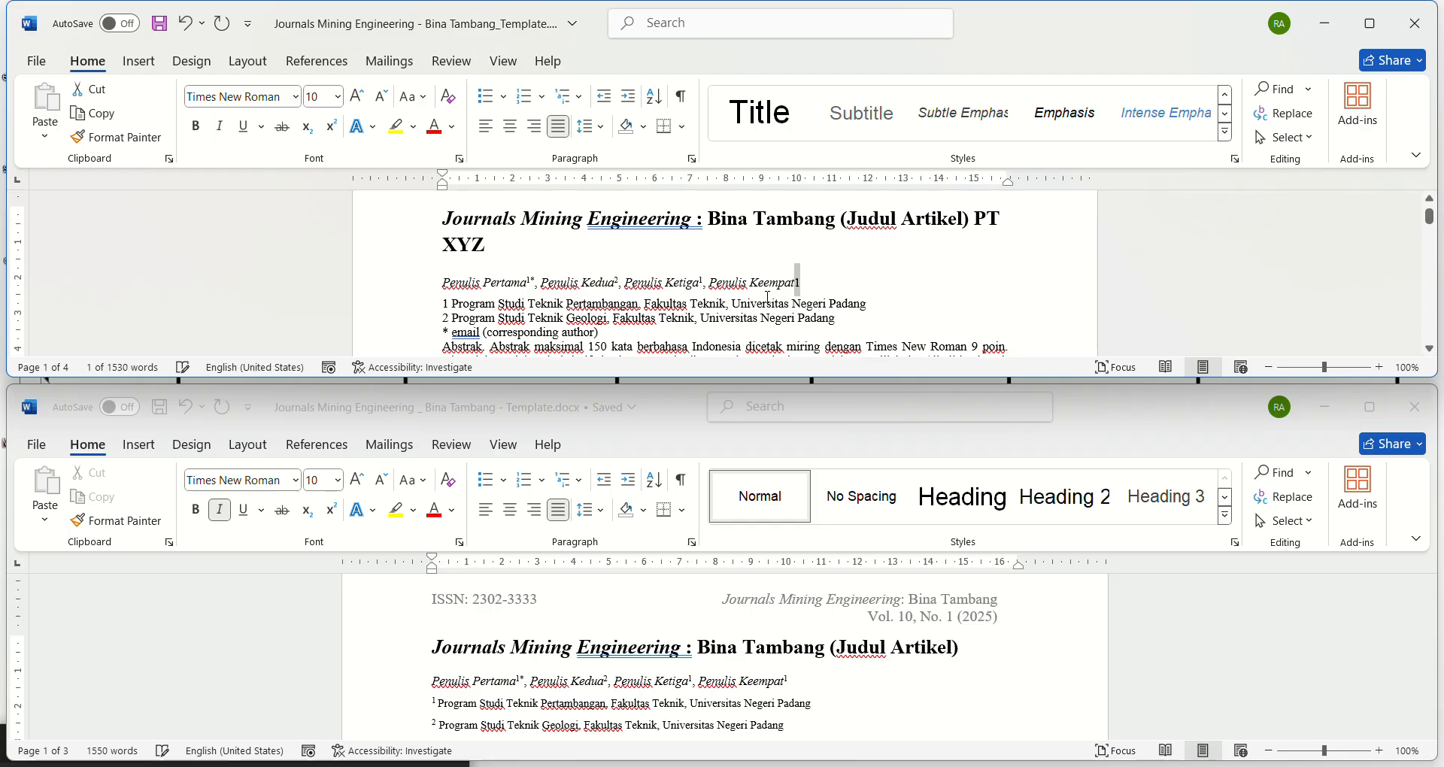
click(338, 130)
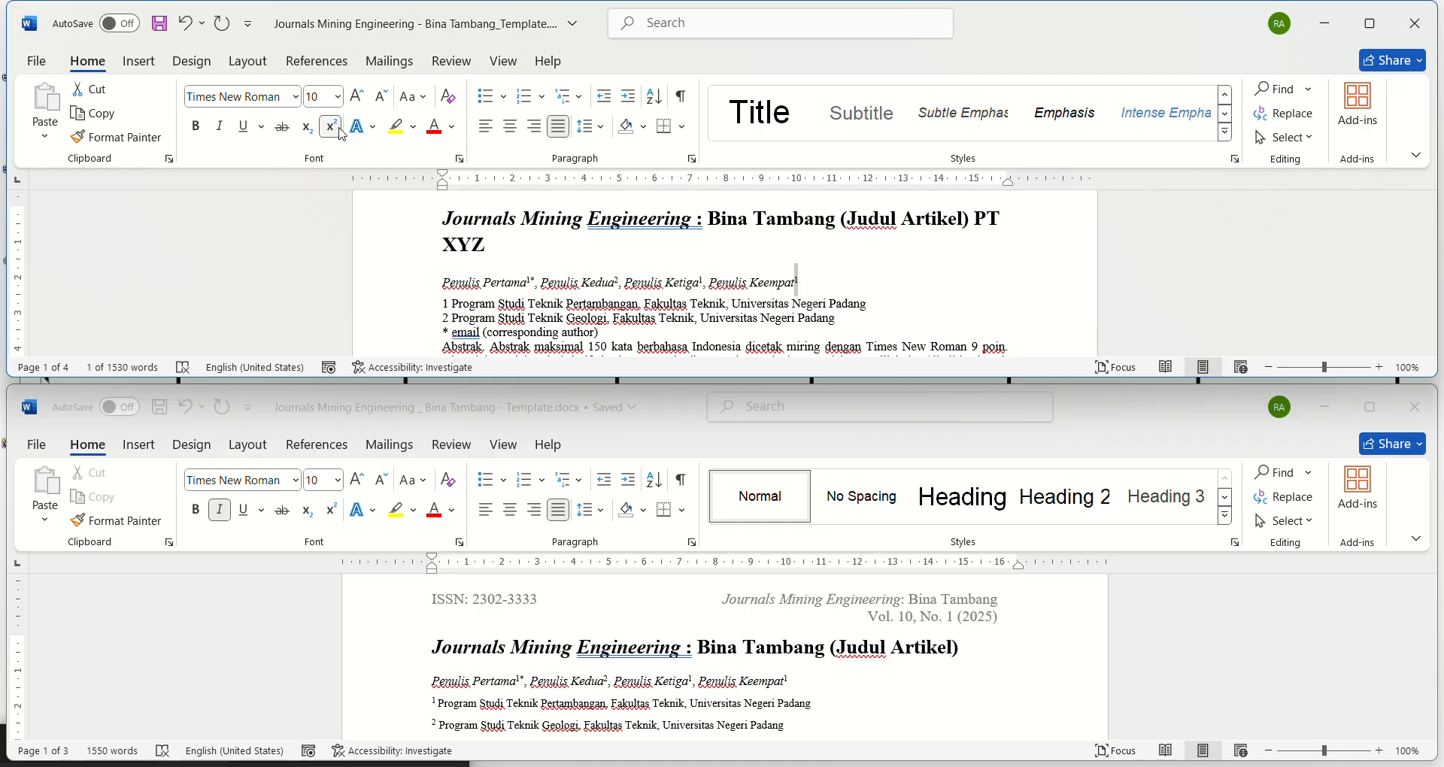
Step: Insert "S1" before "Teknik" in both of the article's affiliation lines
click(524, 303)
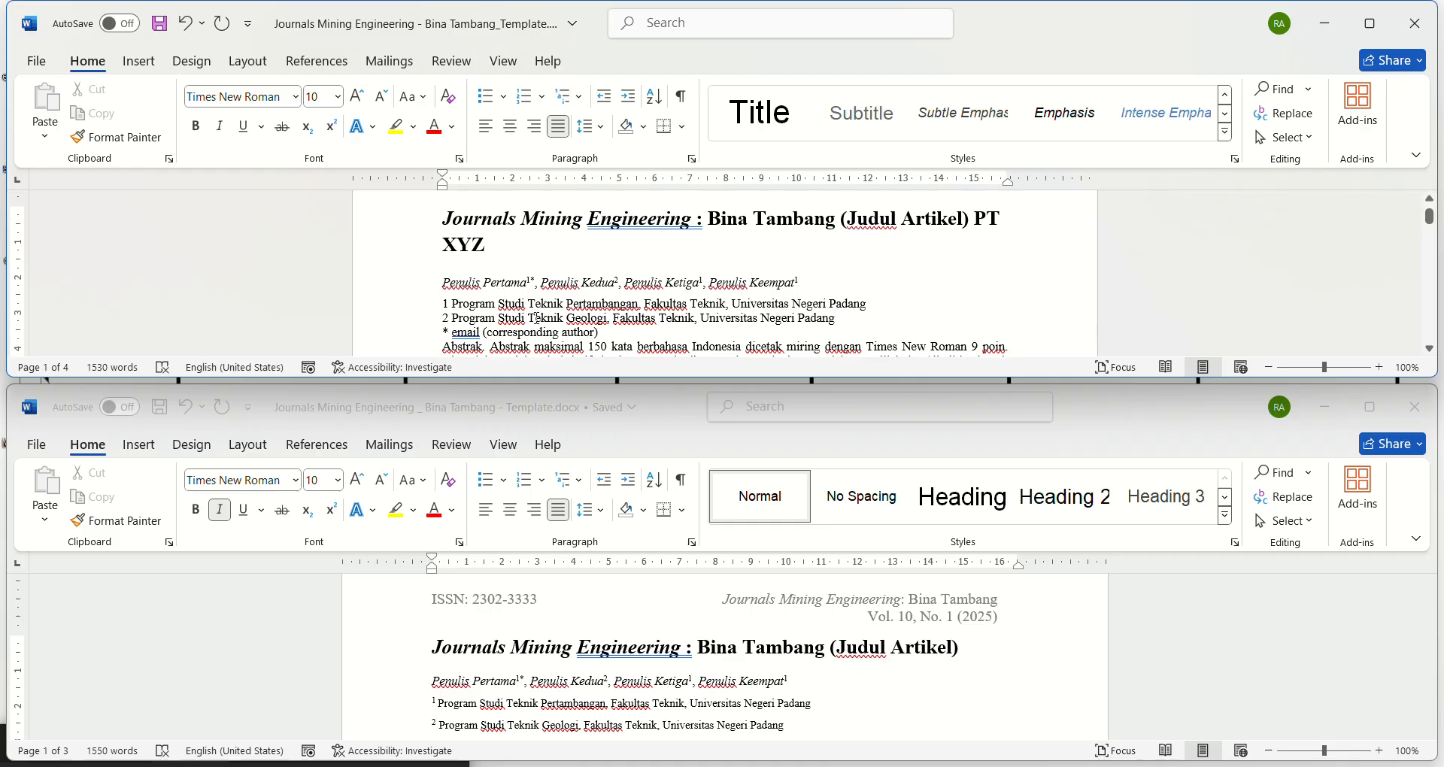
text(S1)
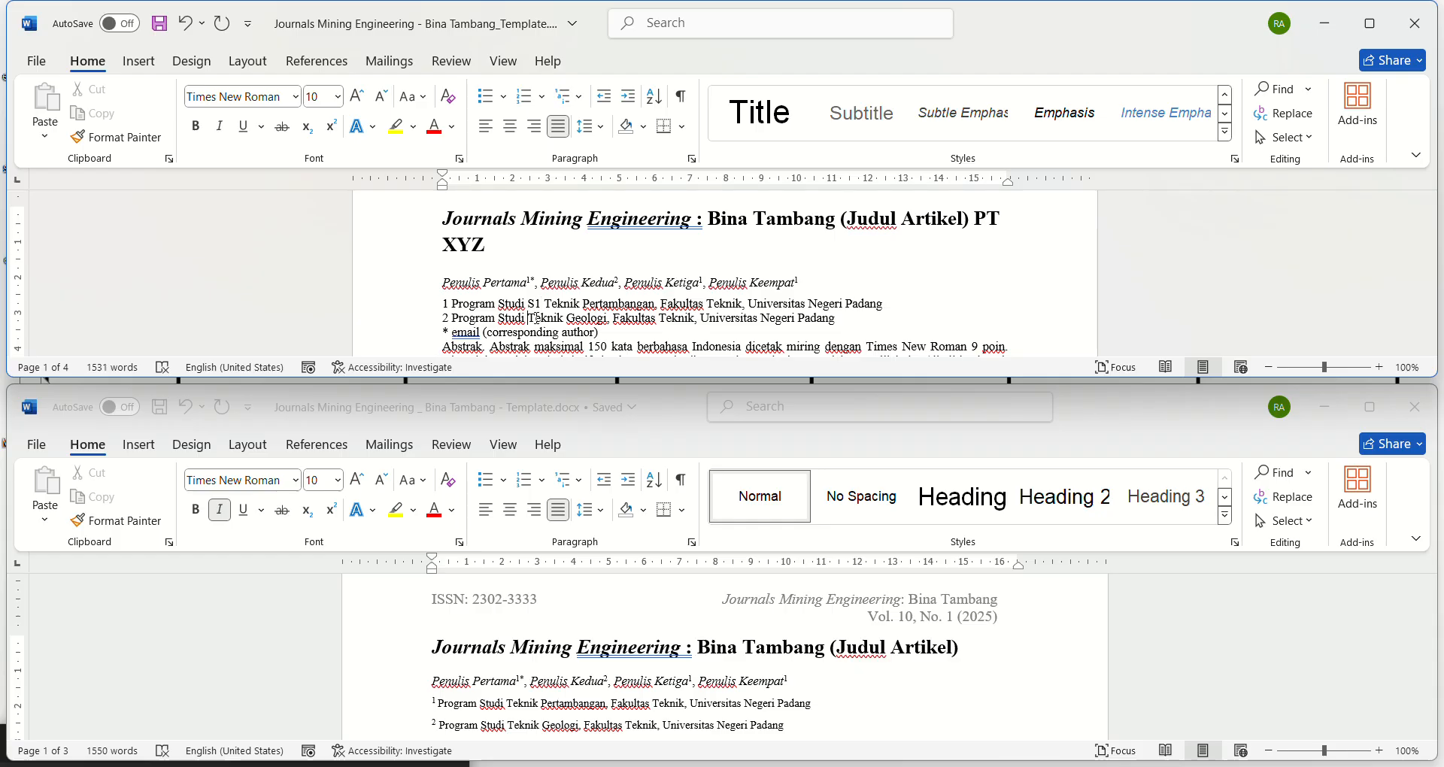
text(S1)
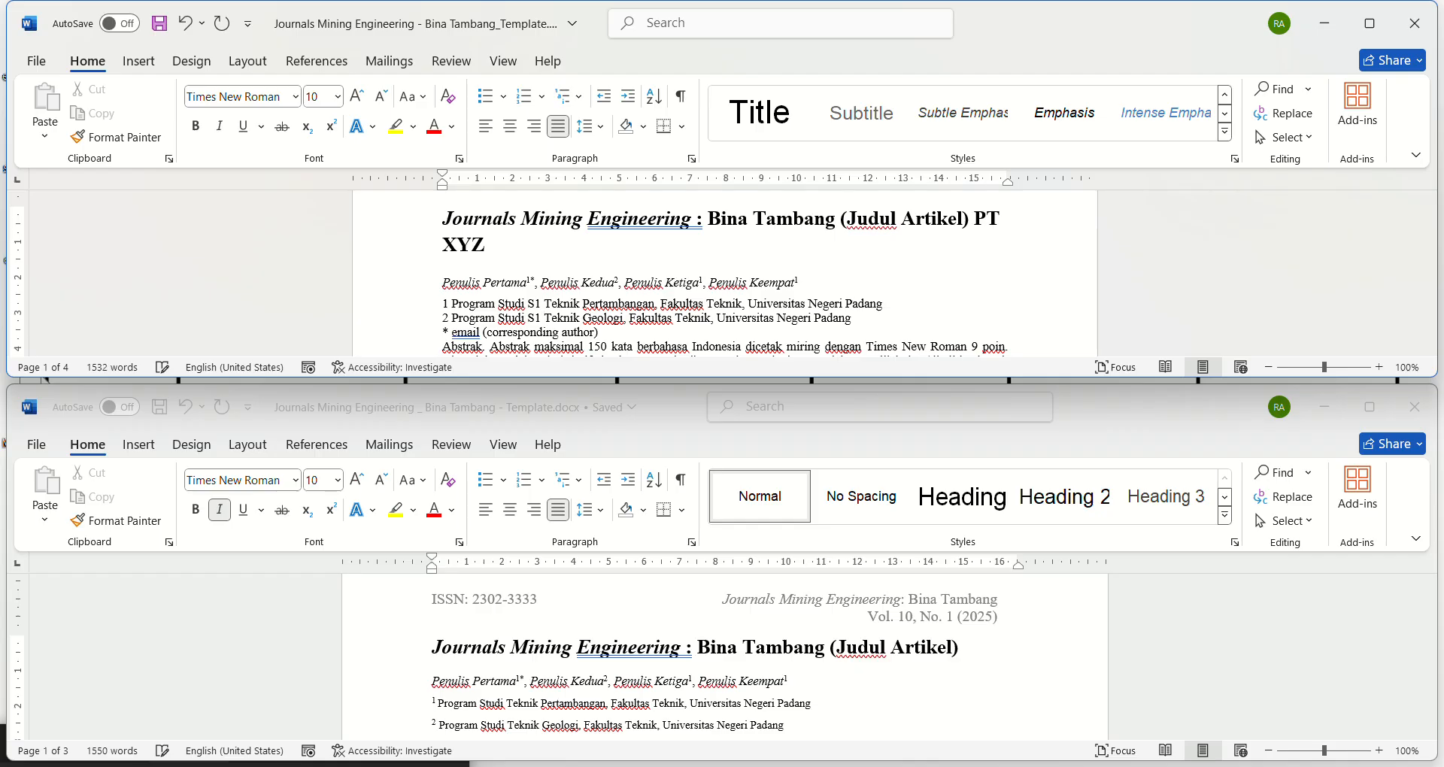
click(621, 280)
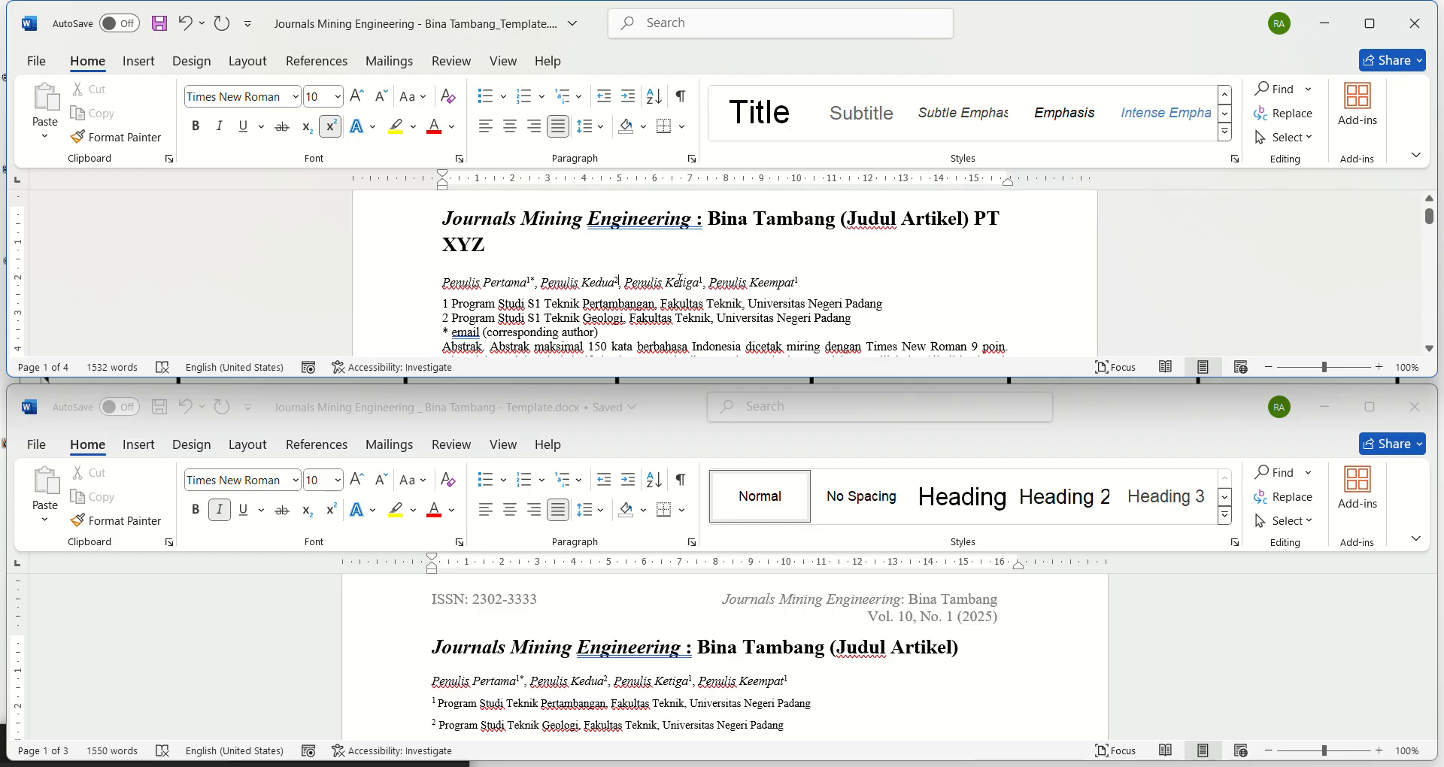
click(681, 281)
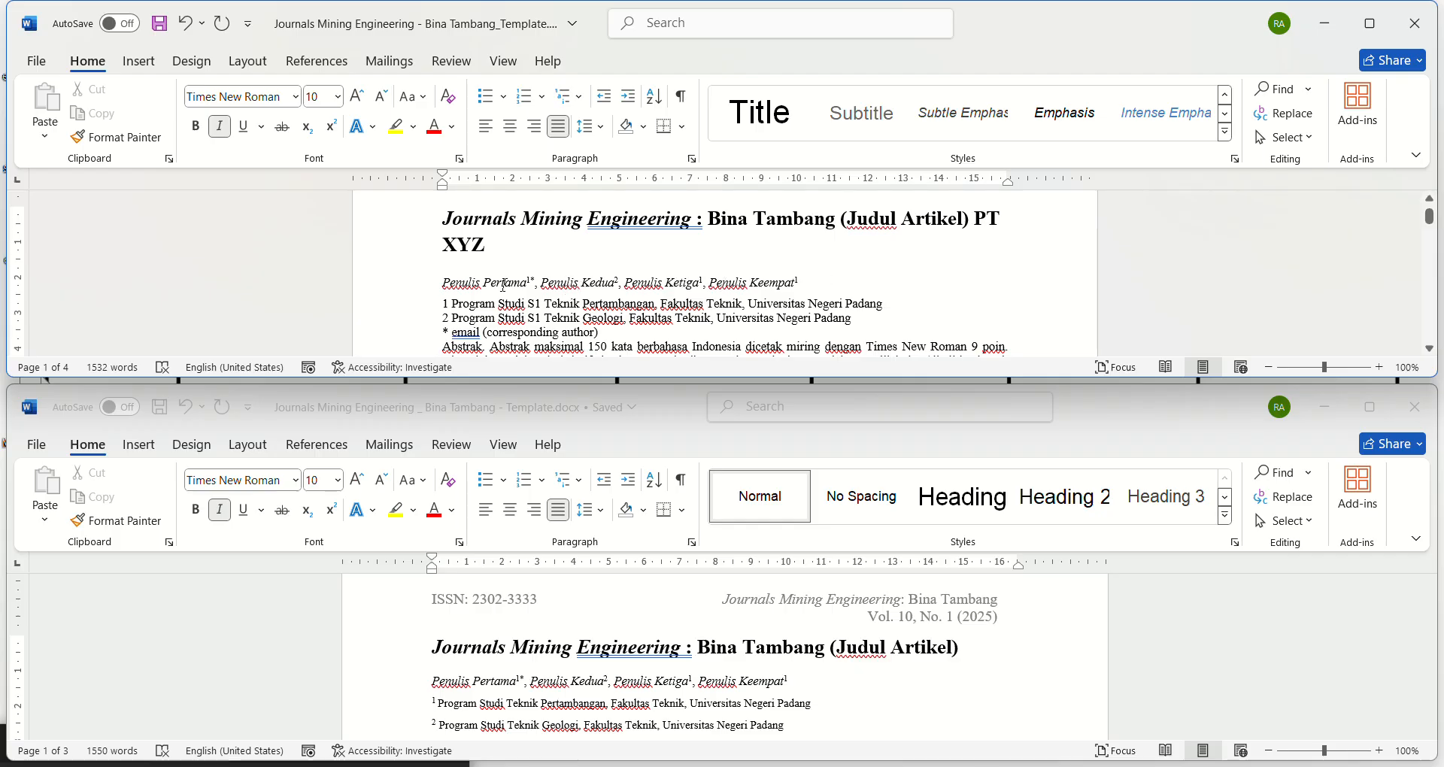
Step: Make the leading "1" and "2" of the article's two affiliation lines superscript
click(445, 302)
double_click(444, 302)
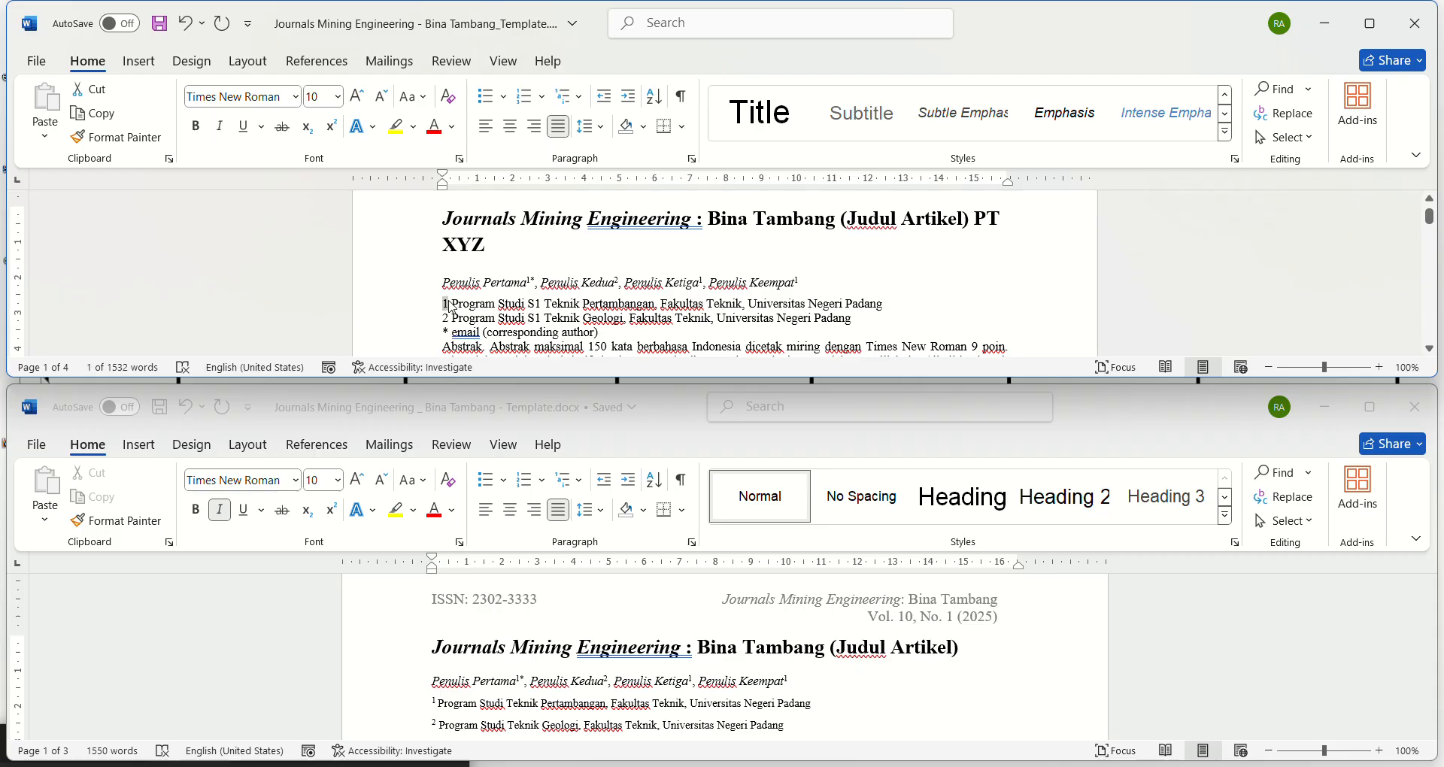
click(327, 137)
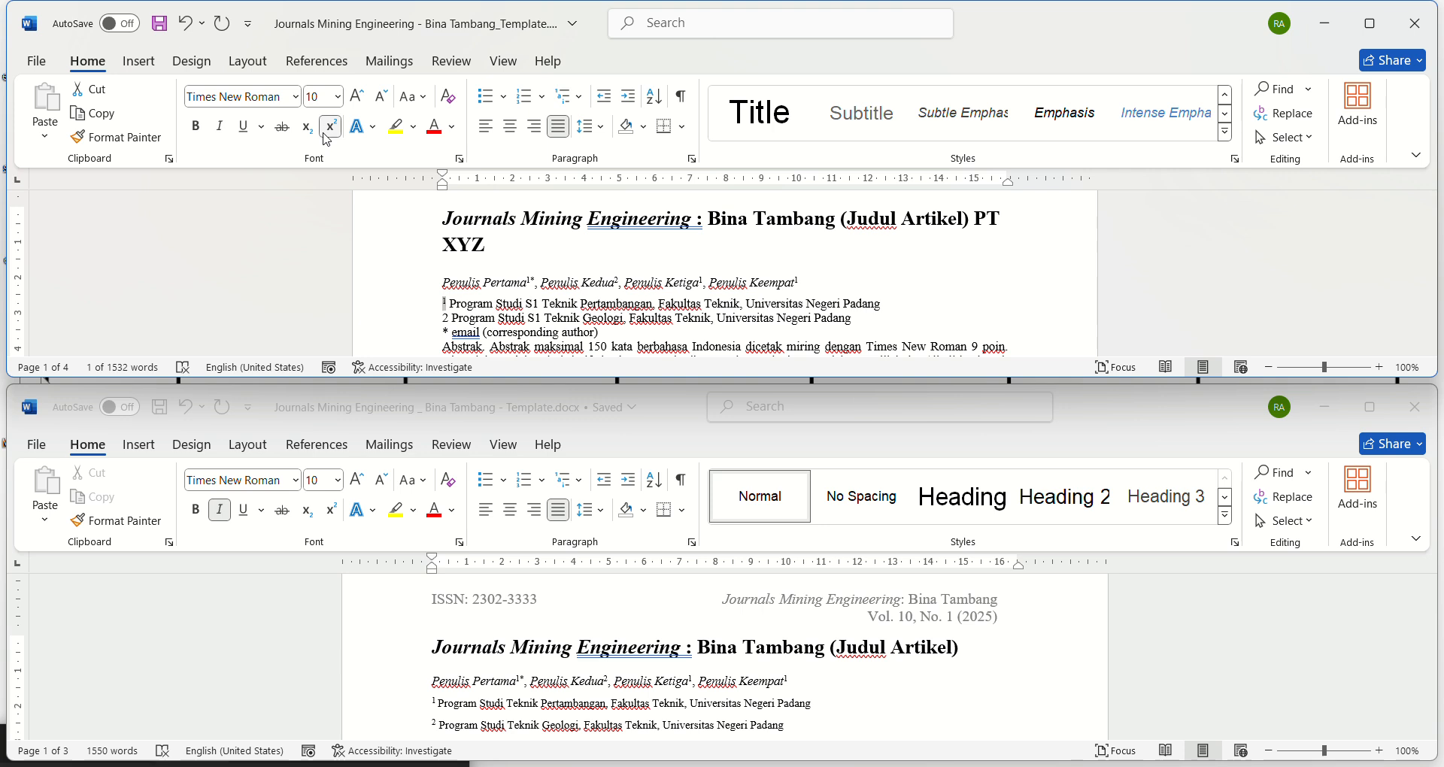
click(440, 312)
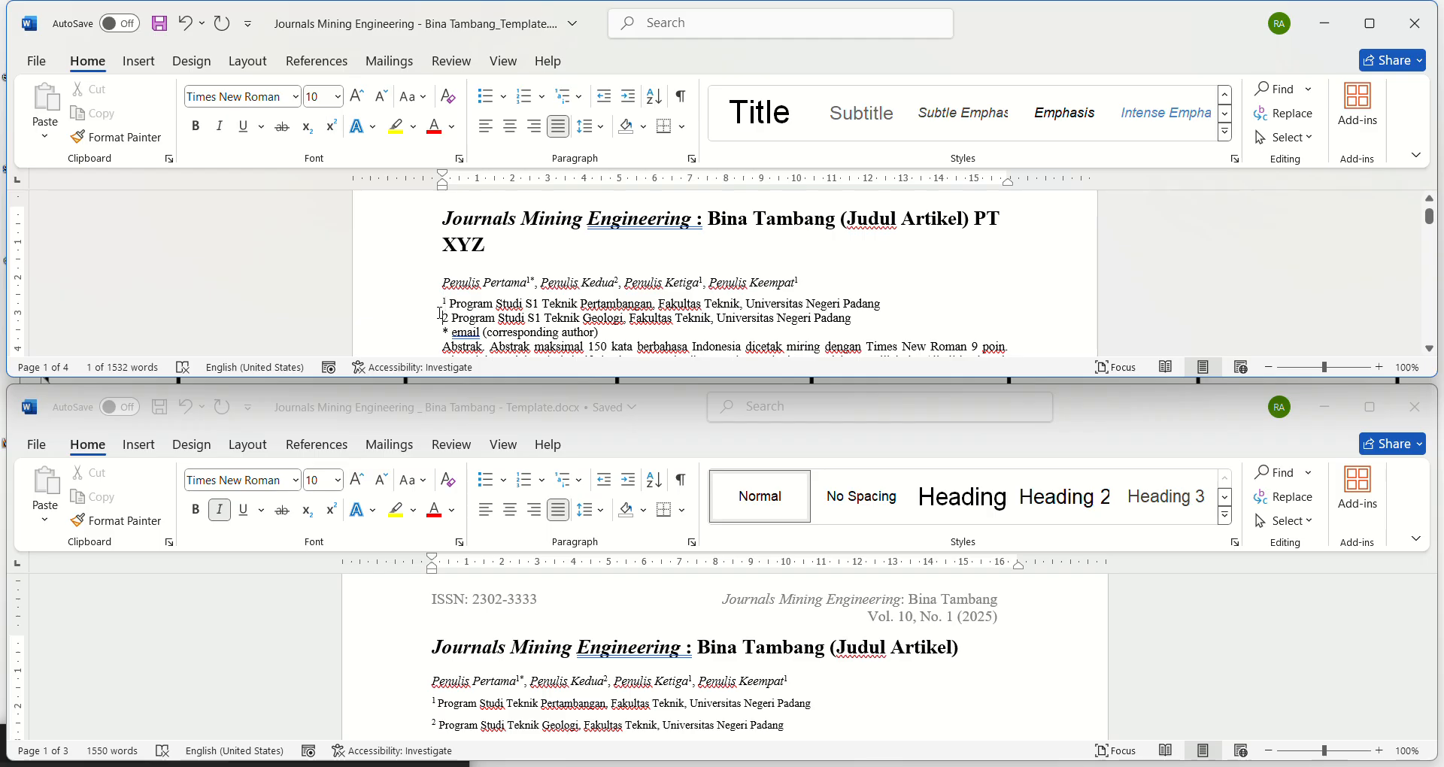
drag(439, 313, 449, 317)
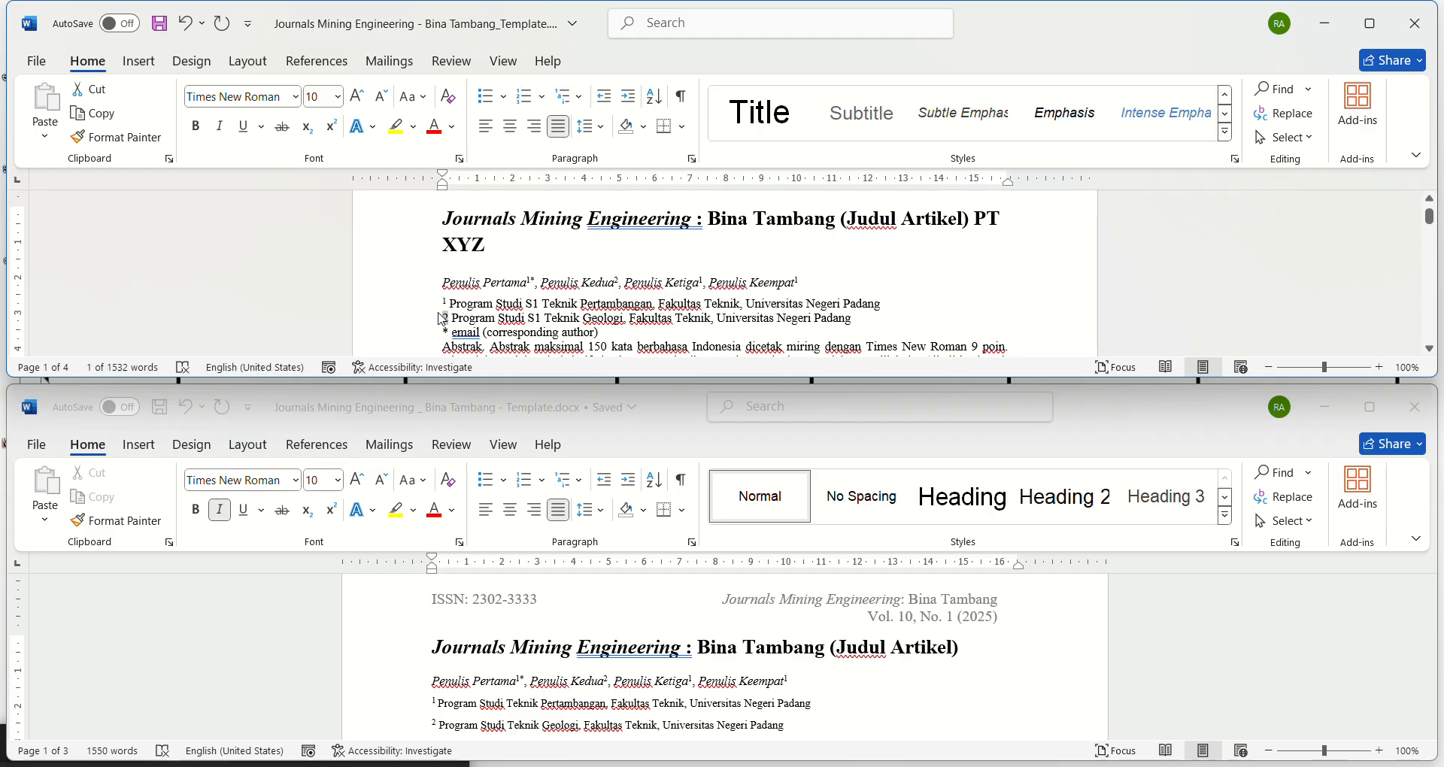
click(332, 127)
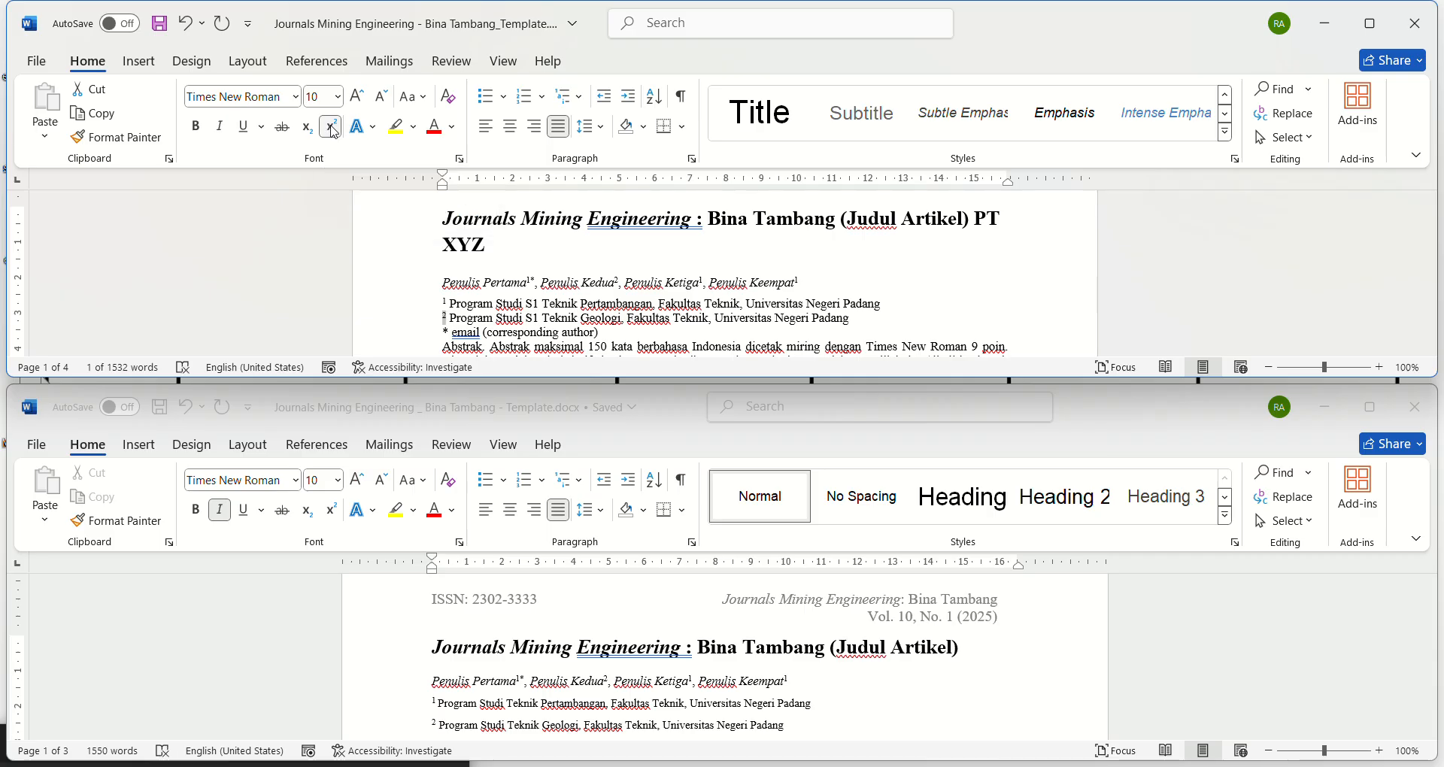
Step: Check the affiliation font size in the reference template and set the article's two affiliation lines to 9 pt
click(466, 707)
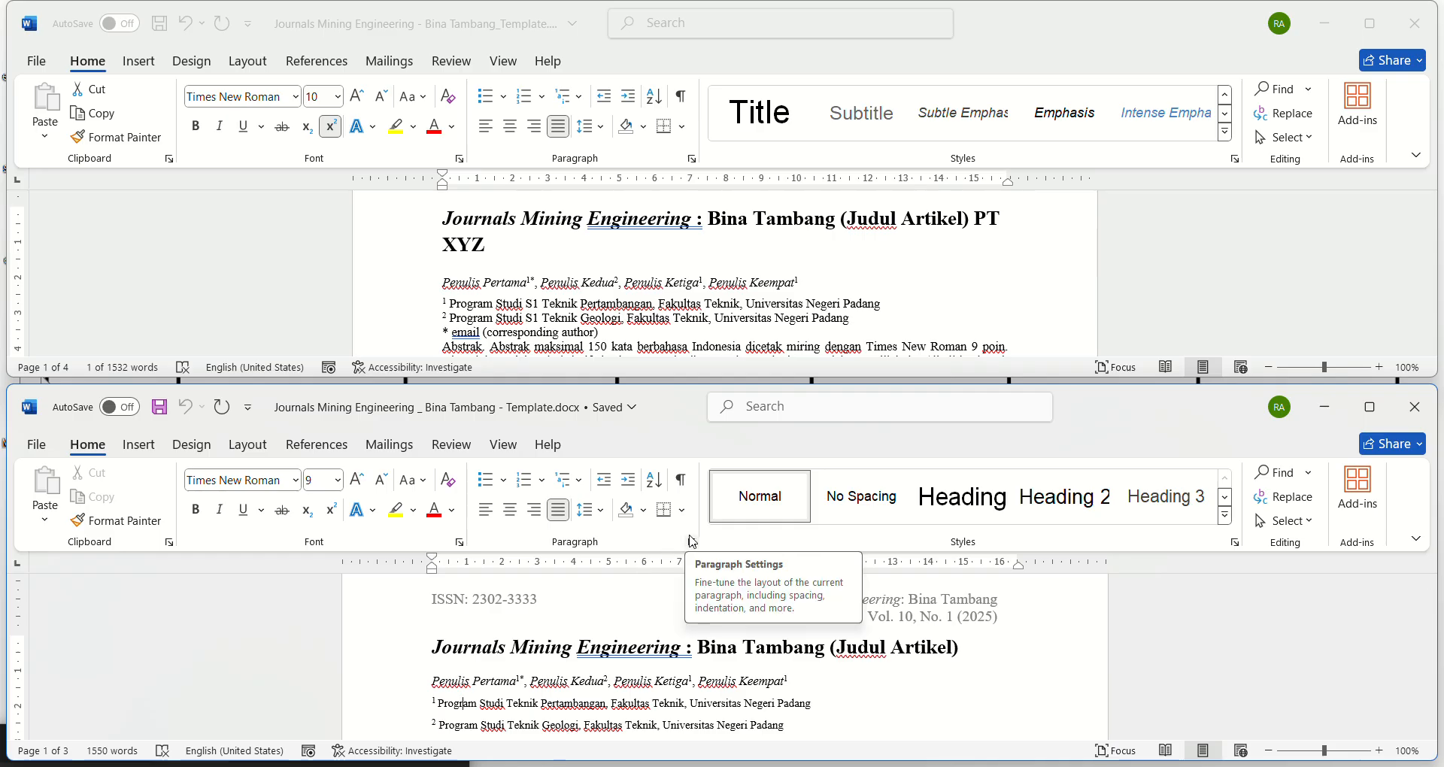
click(471, 295)
click(452, 354)
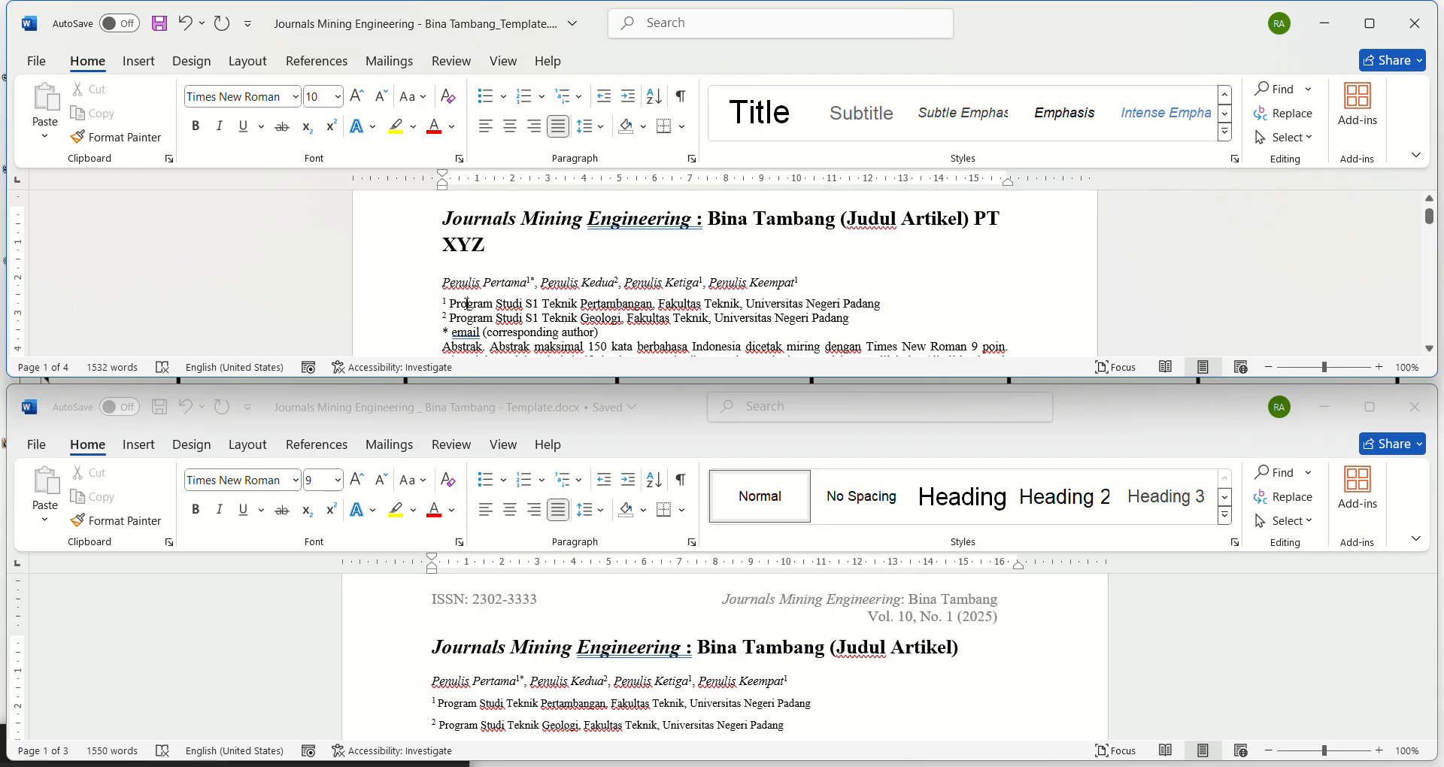
drag(412, 305, 412, 320)
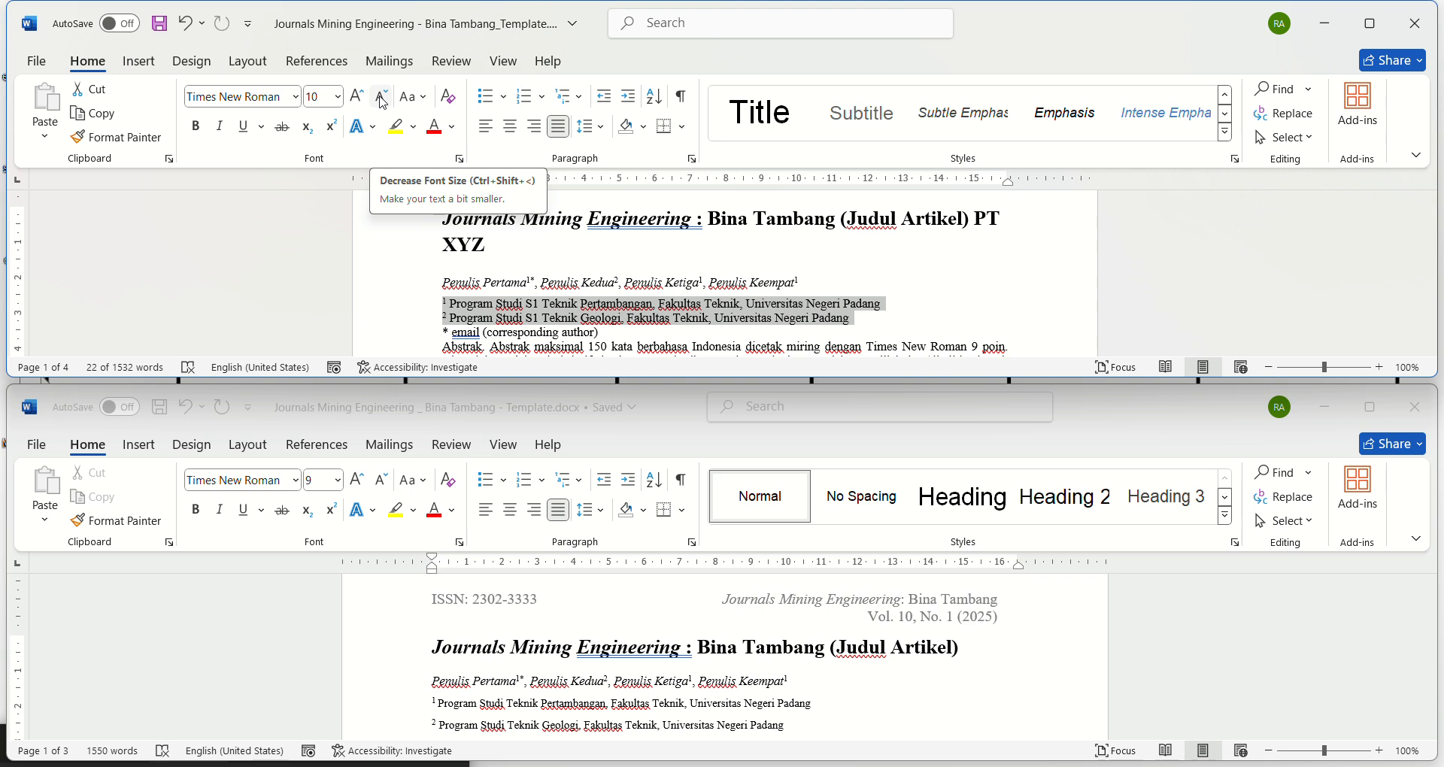
click(382, 98)
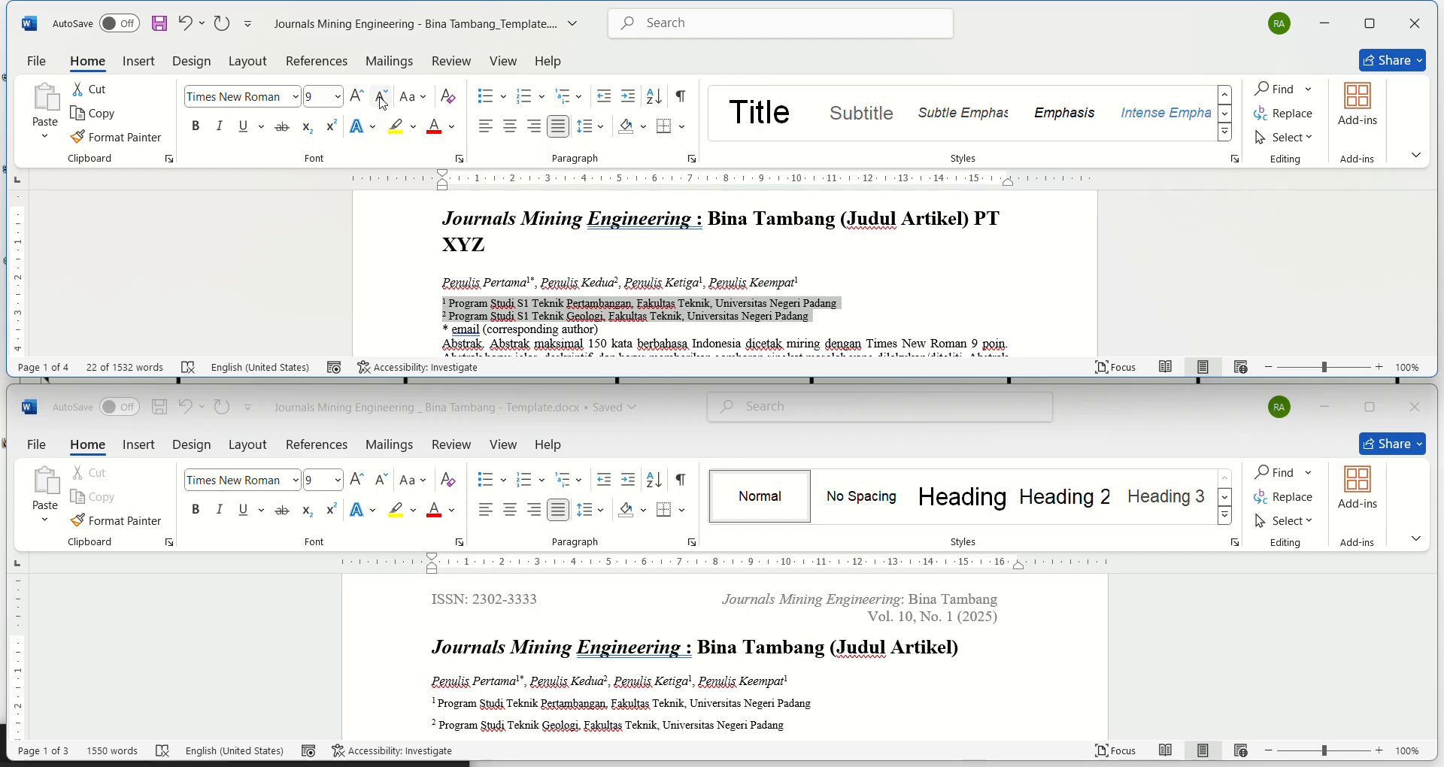
Step: Check the alignment, indentation and spacing settings of the first affiliation line in the reference template
click(466, 704)
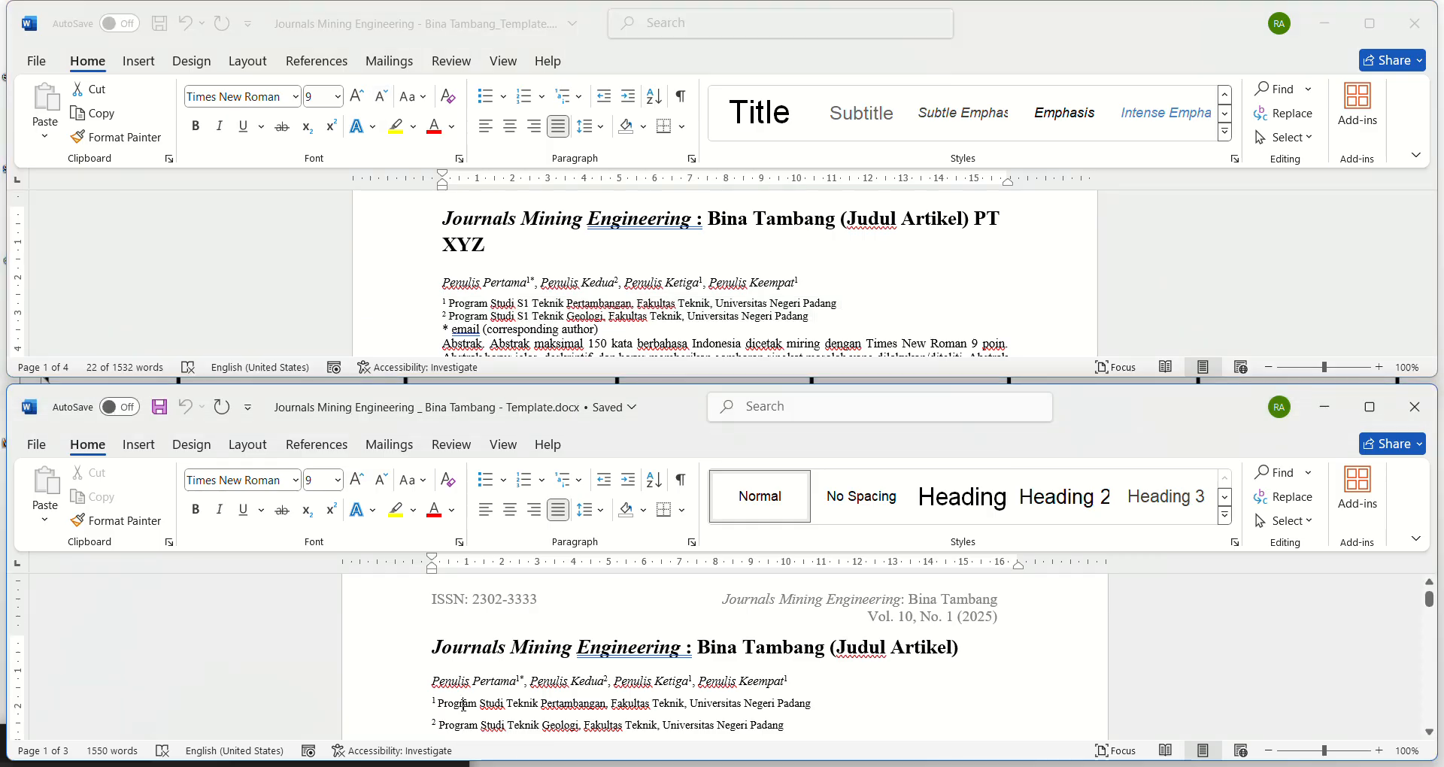
click(692, 542)
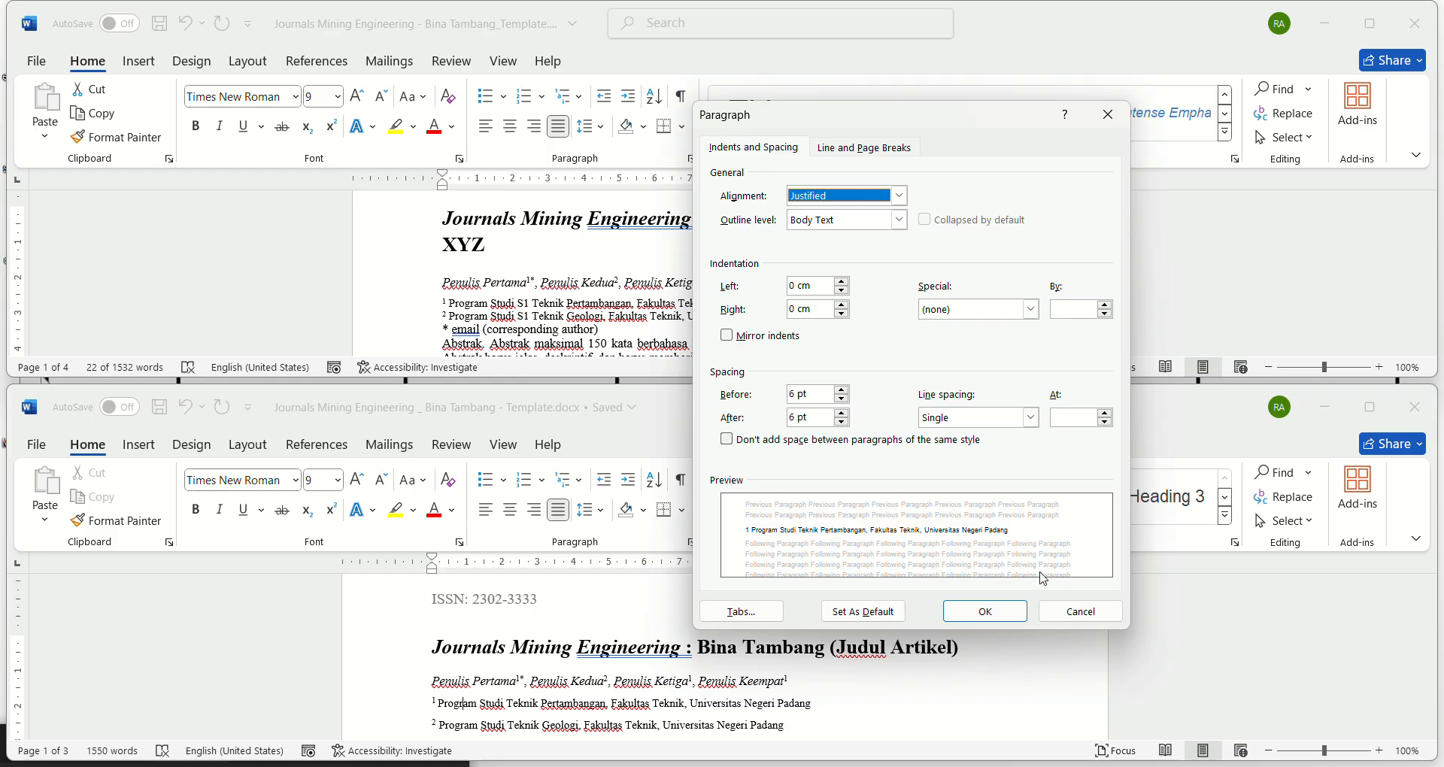
click(1079, 610)
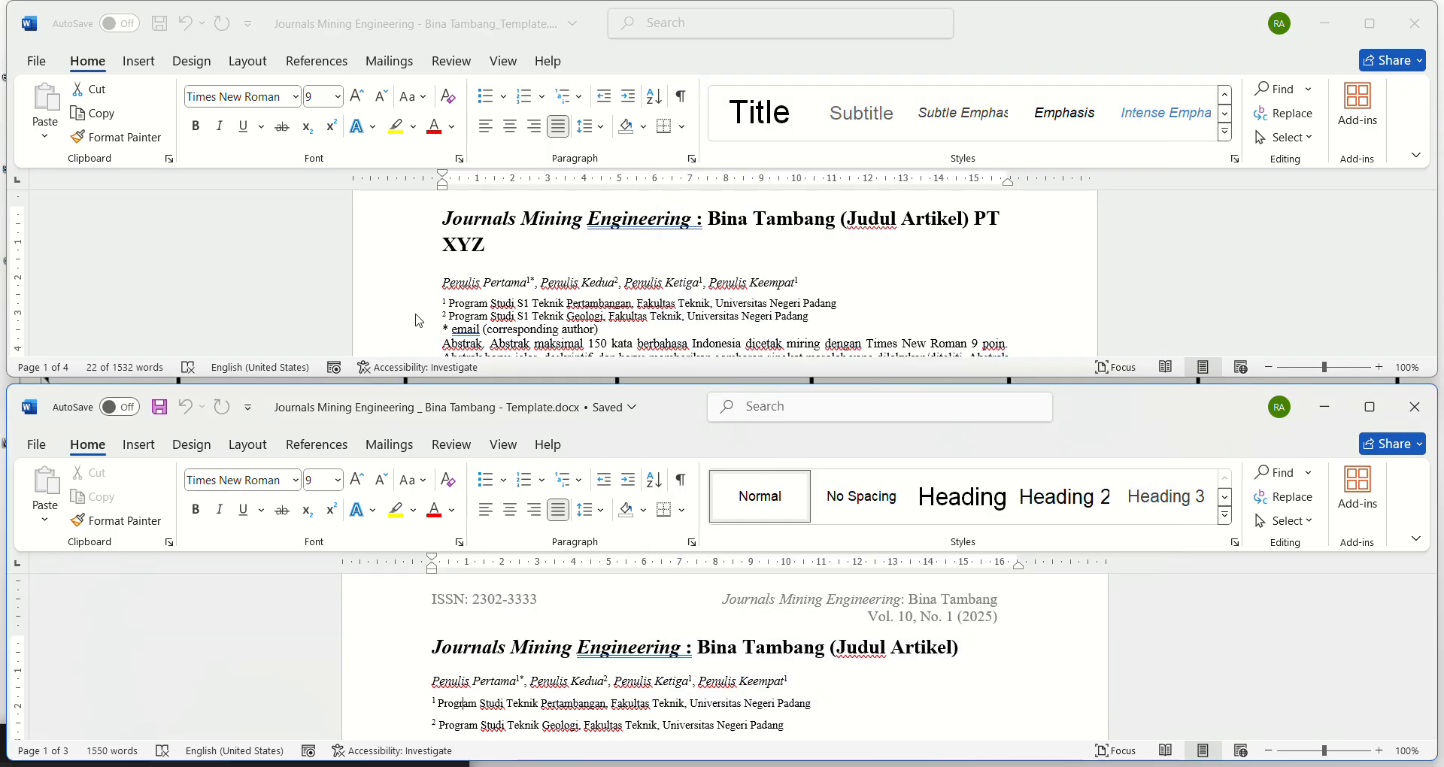
Step: Set the paragraph spacing of the article's two affiliation lines to 6 pt before and 6 pt after
drag(416, 302, 376, 316)
click(393, 305)
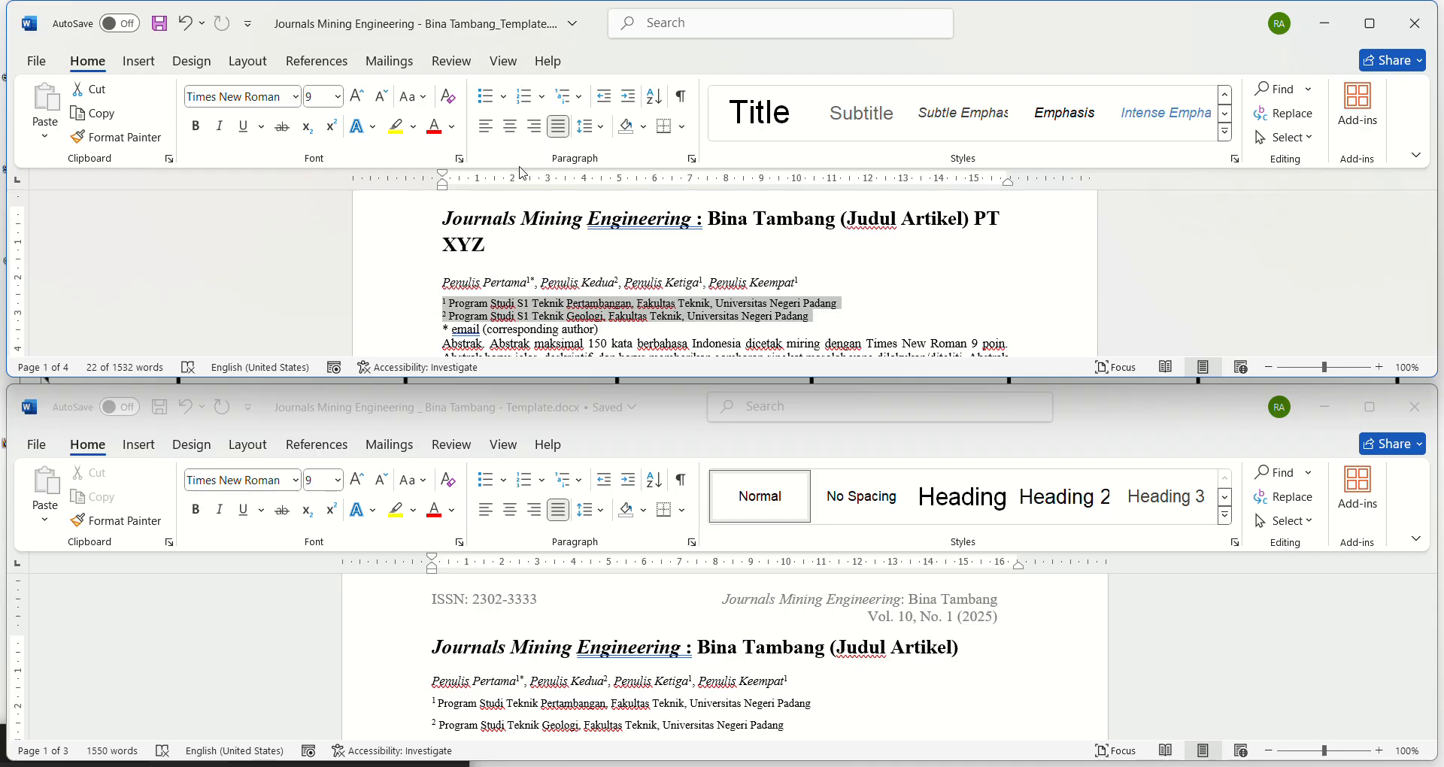
click(692, 159)
click(842, 390)
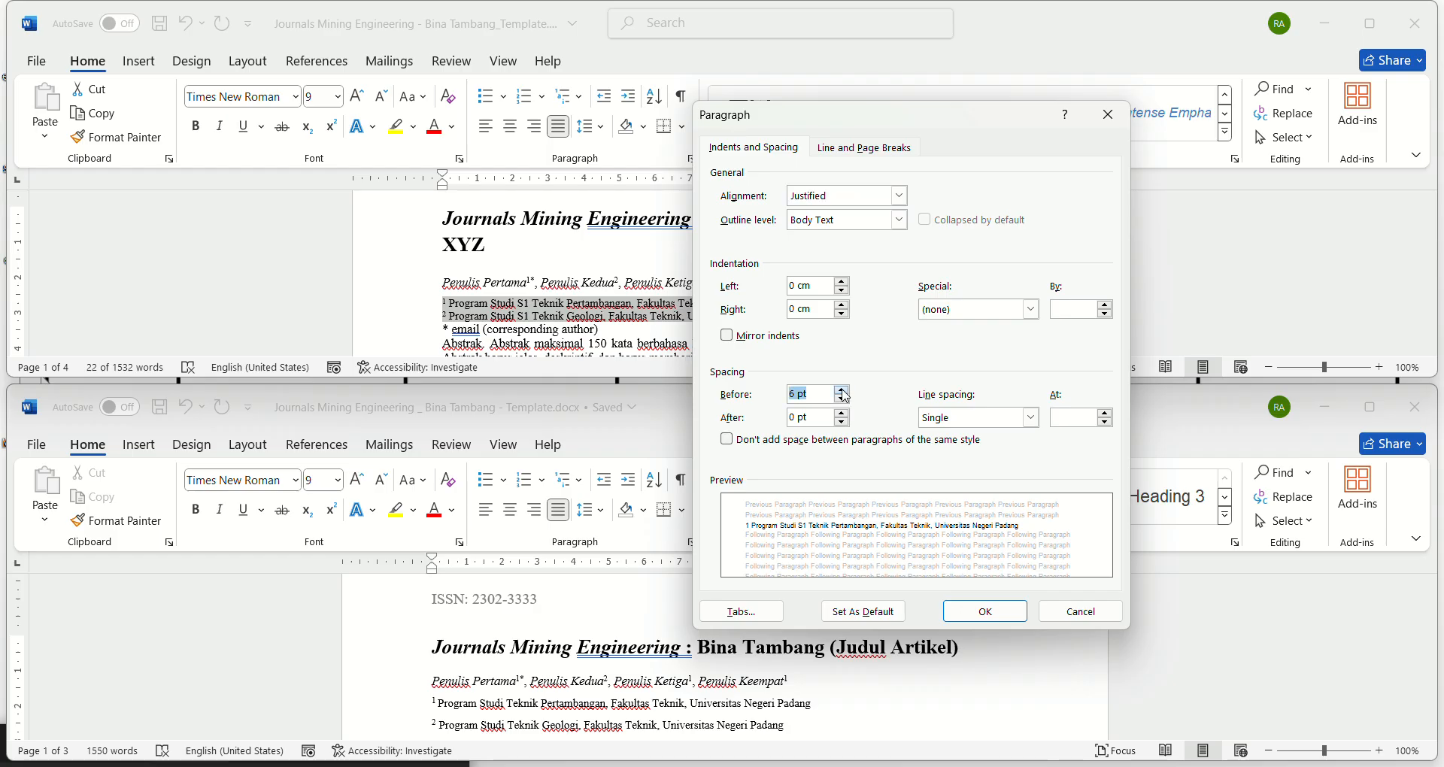
click(843, 414)
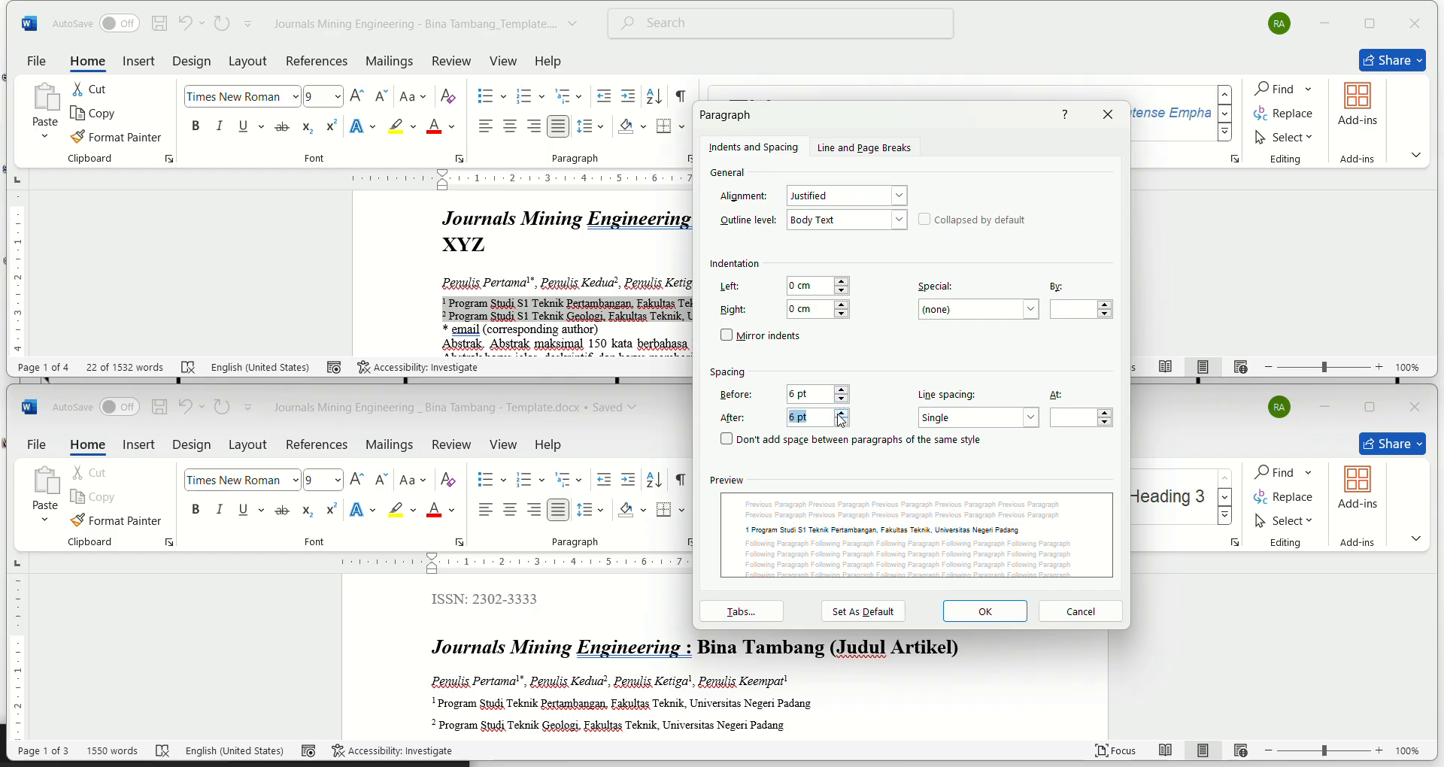
click(985, 611)
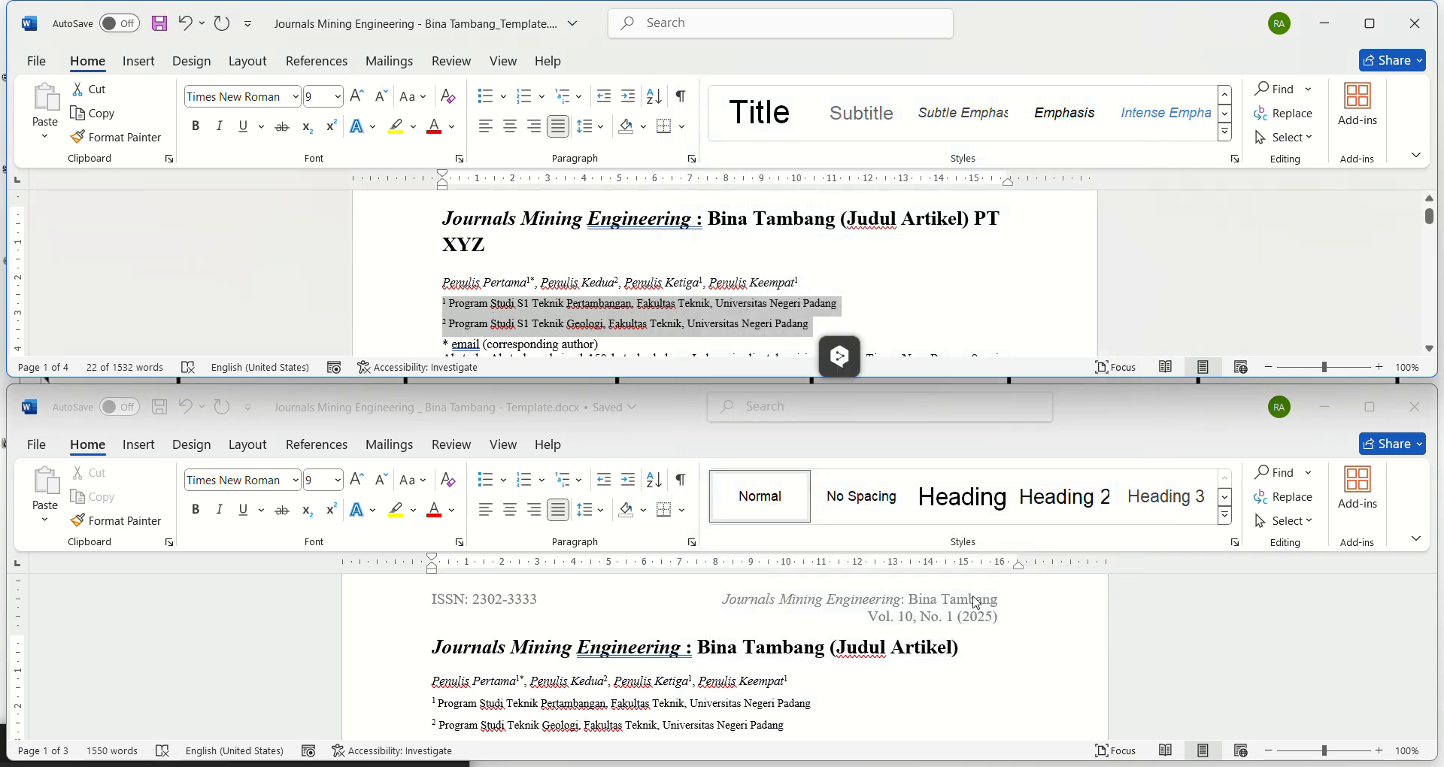
Step: Check the font and size of the corresponding-author email line in the reference template against the article's line
click(662, 348)
scroll(527, 632, down, 3)
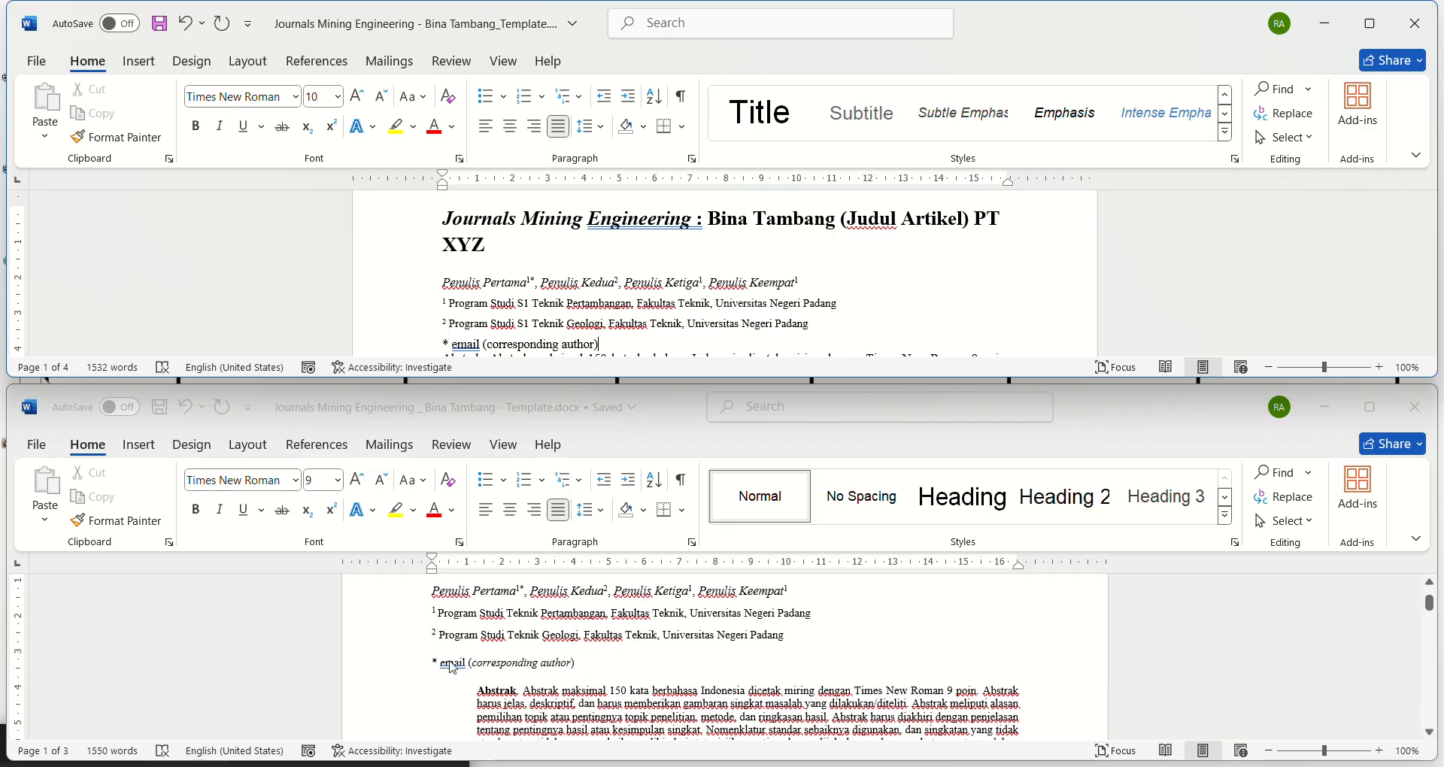
click(455, 662)
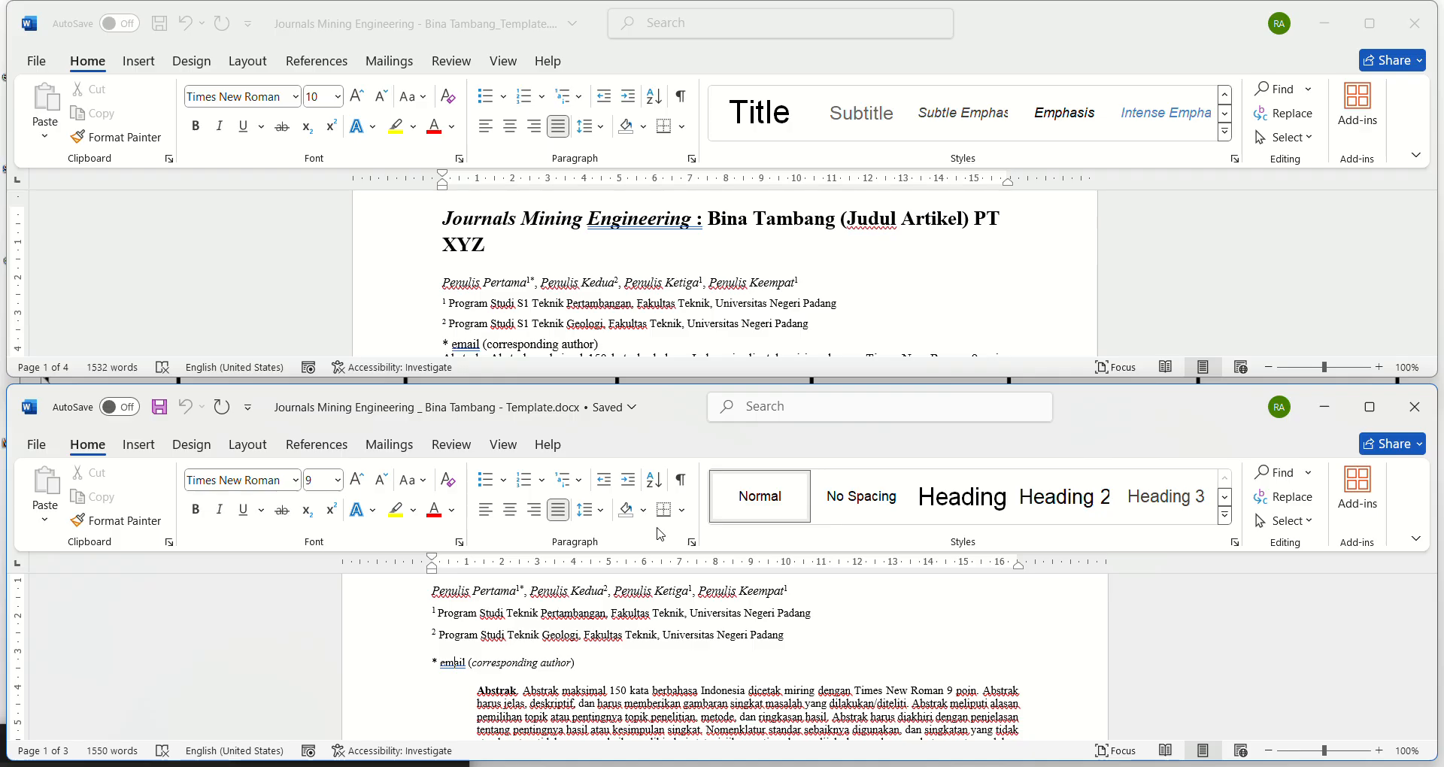
click(535, 278)
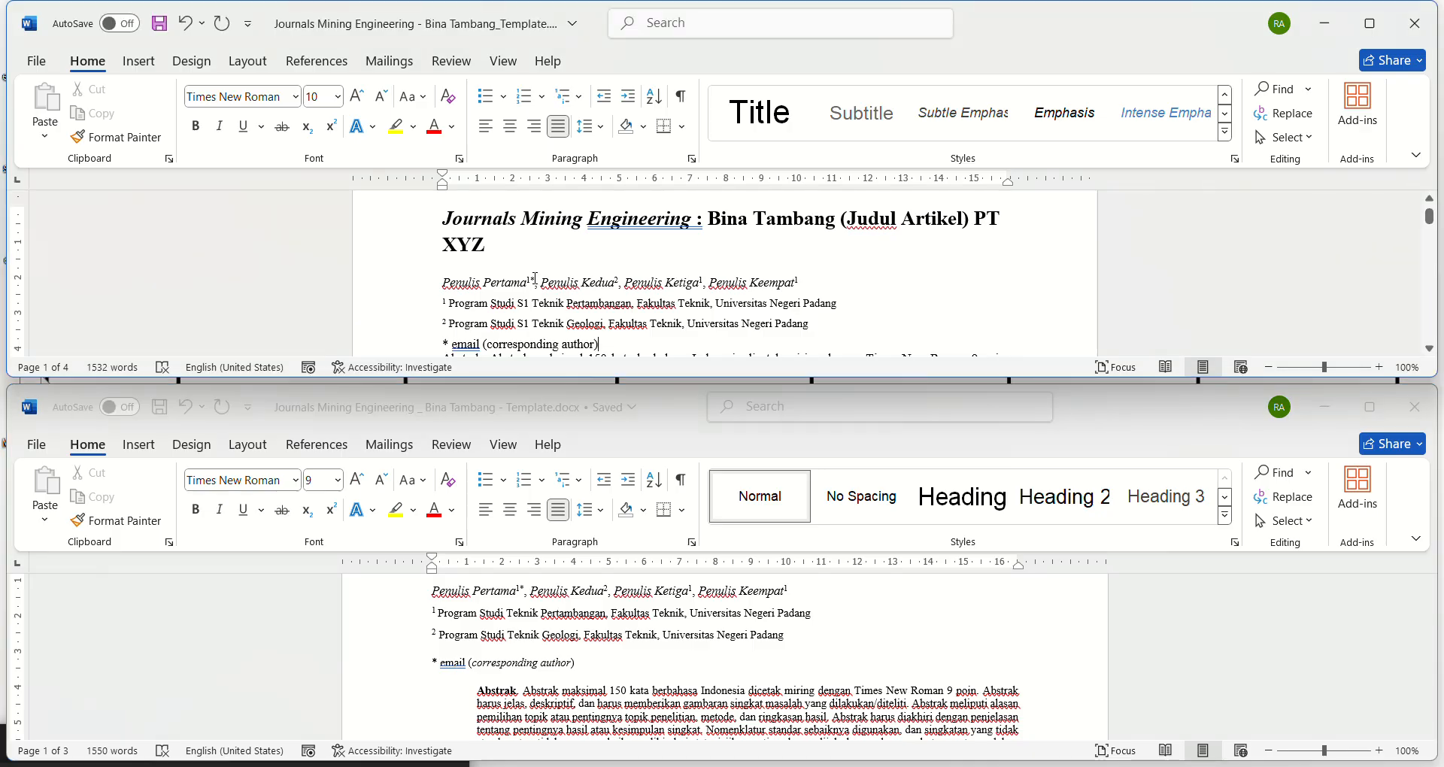
click(535, 279)
key(BackSpace)
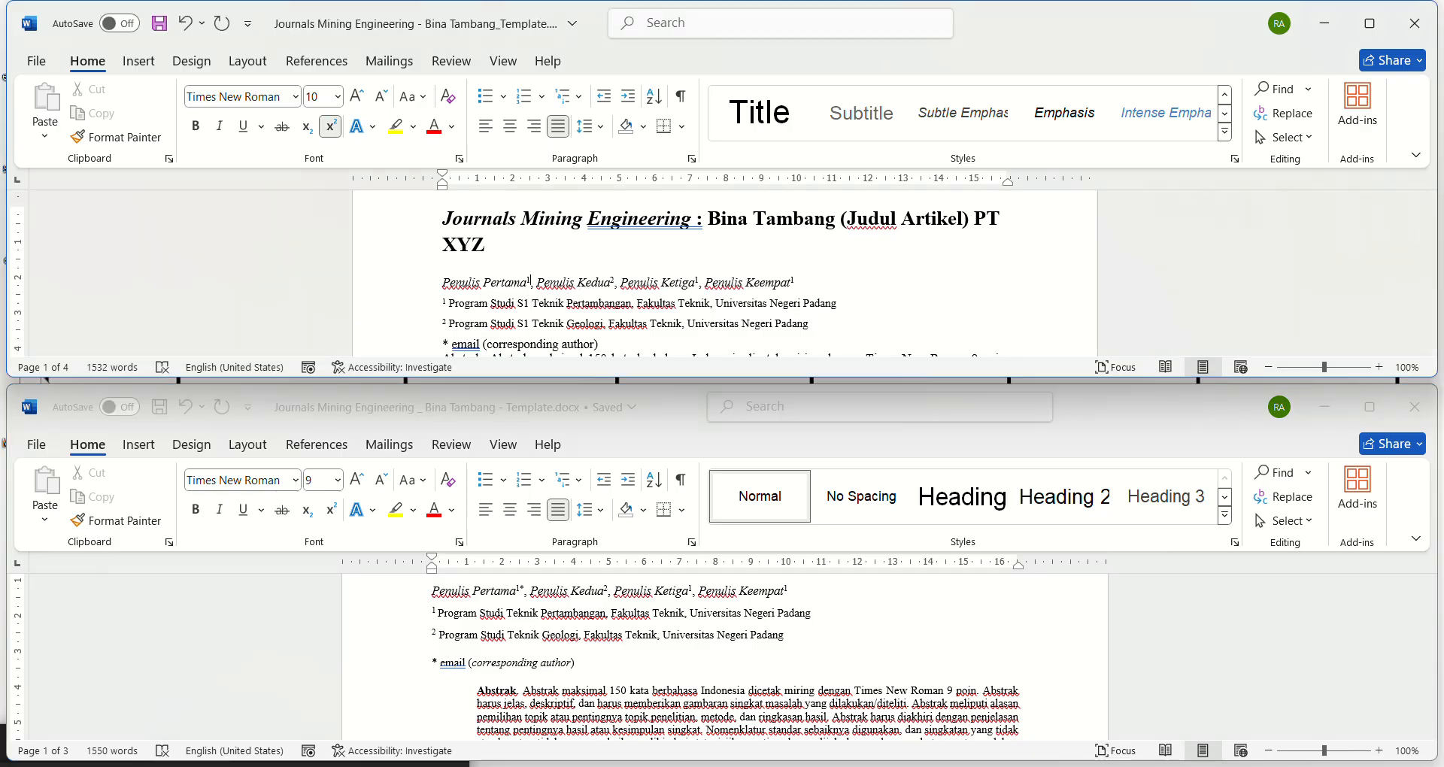
key(ctrl+z)
key(ctrl+c)
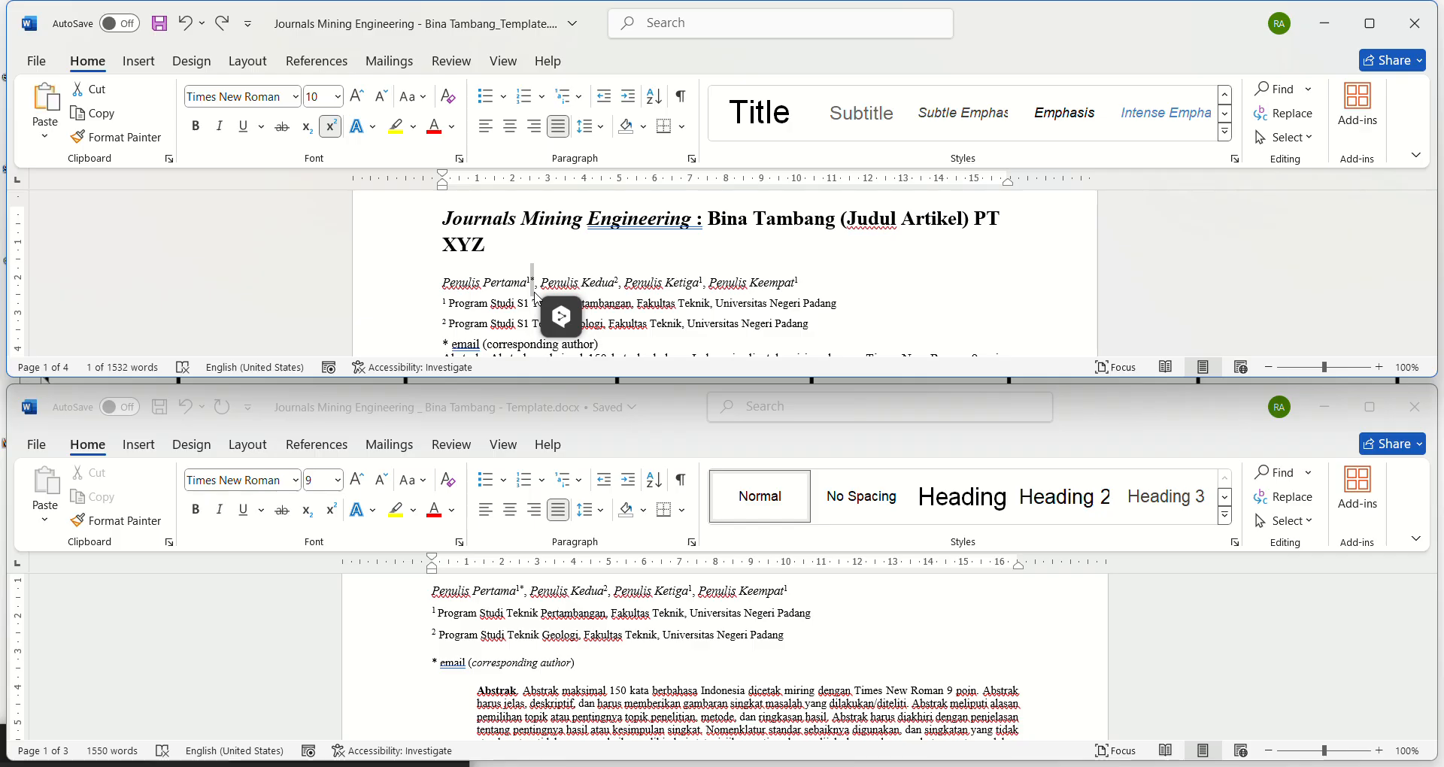
Step: Move the superscript asterisk from after Penulis Pertama to after the "2" of Penulis Kedua in the article's author line
key(ctrl+Right)
key(ctrl+Right)
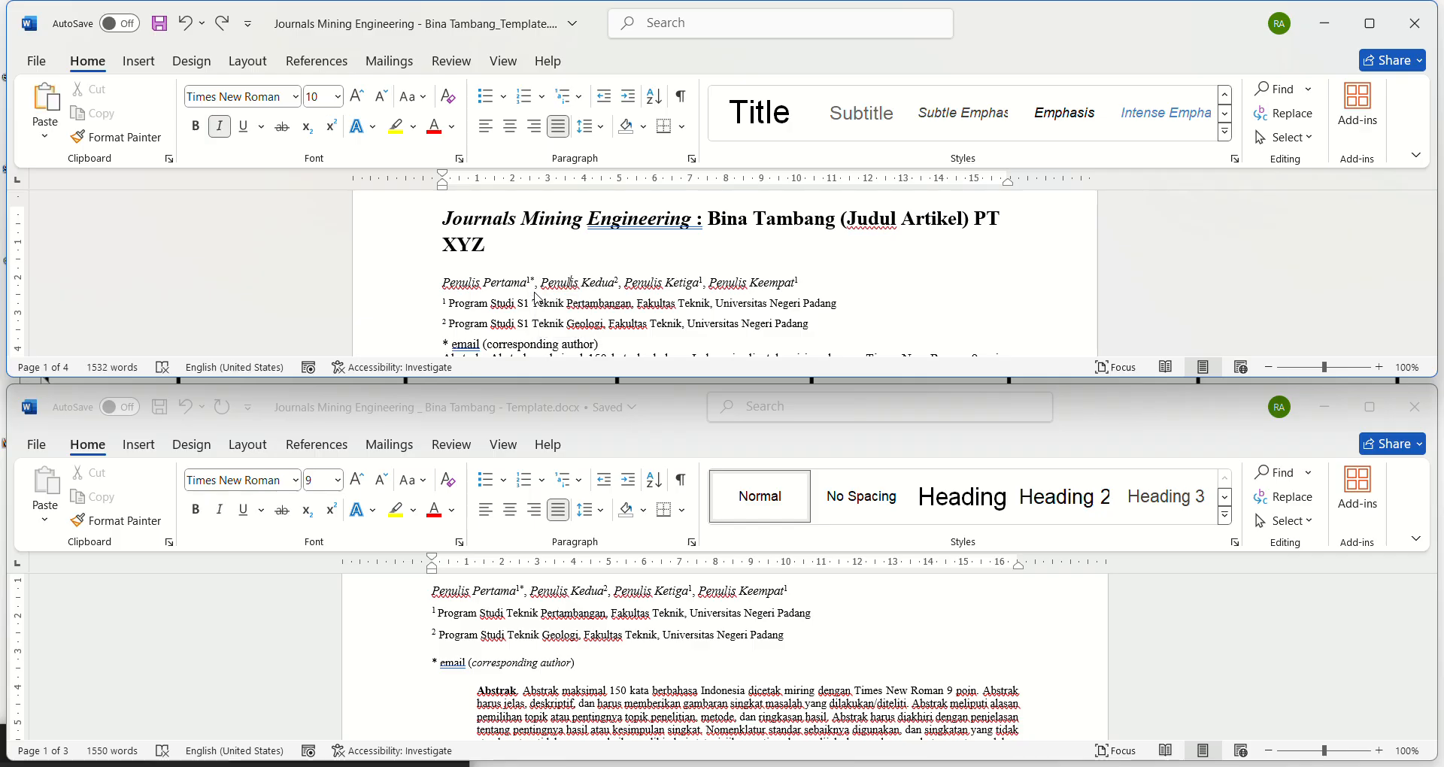
key(ctrl+Left)
key(ctrl+Left)
key(BackSpace)
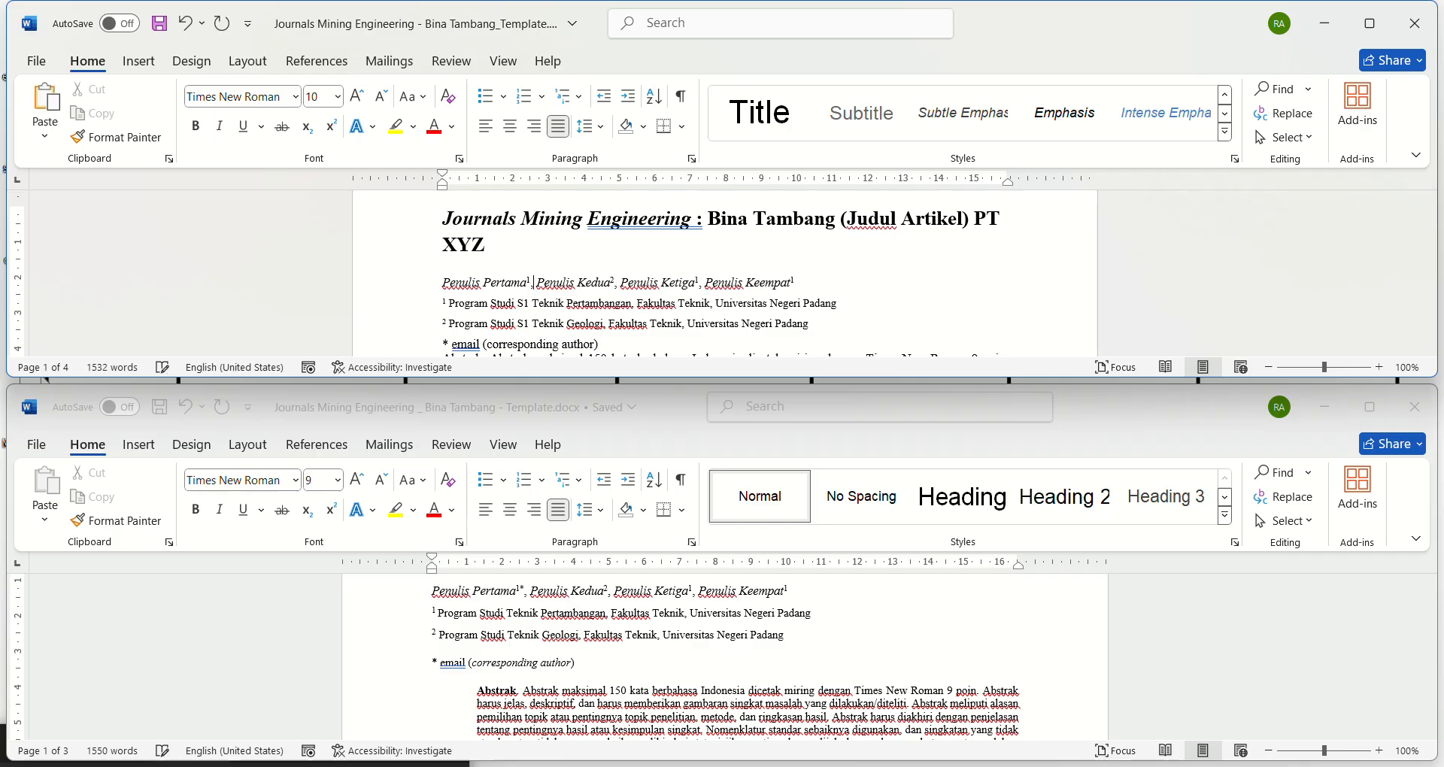
key(ctrl+Right)
key(ctrl+Right)
key(ctrl+Right)
key(ctrl+v)
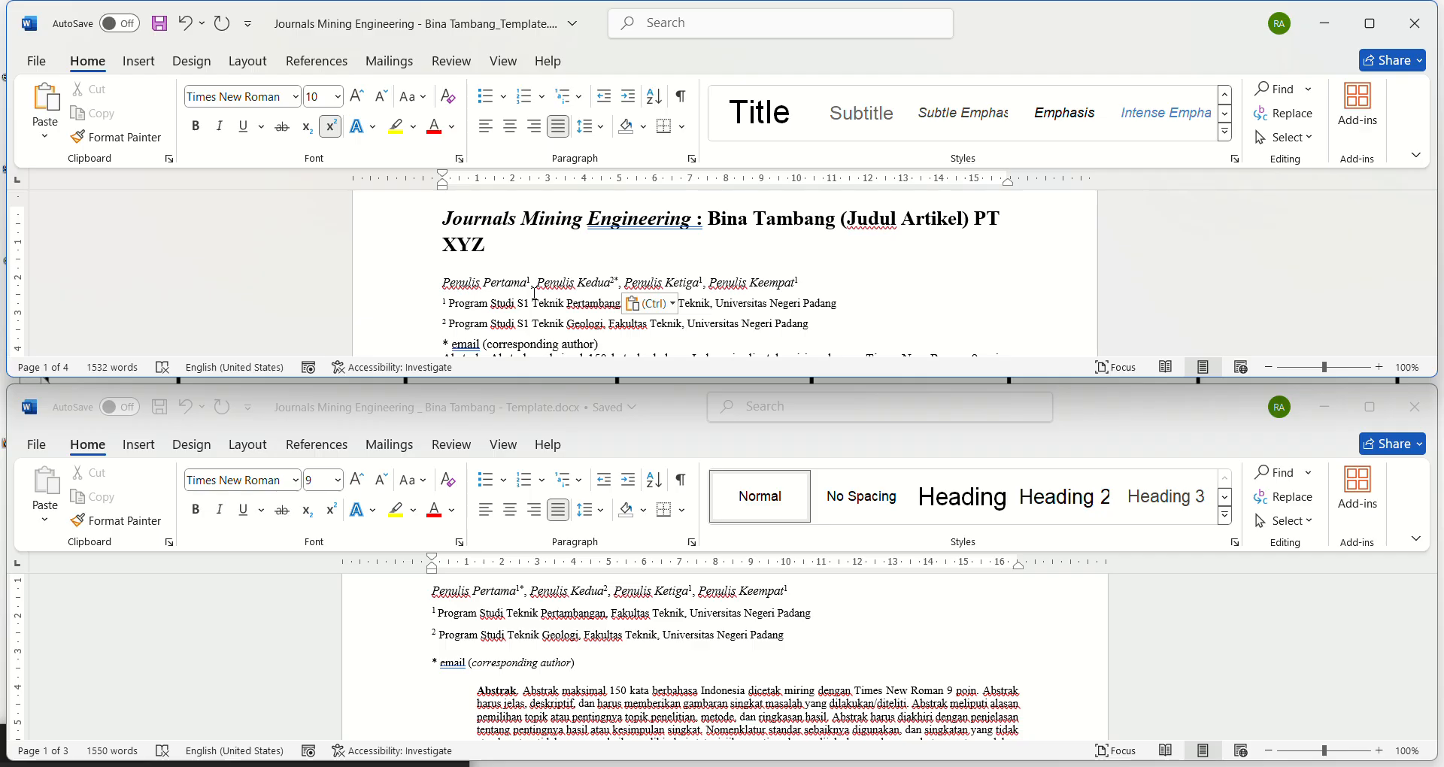
Step: Undo the pasted asterisk after Penulis Kedua and put the superscript asterisk back after the "1" of Penulis Pertama
key(ctrl+z)
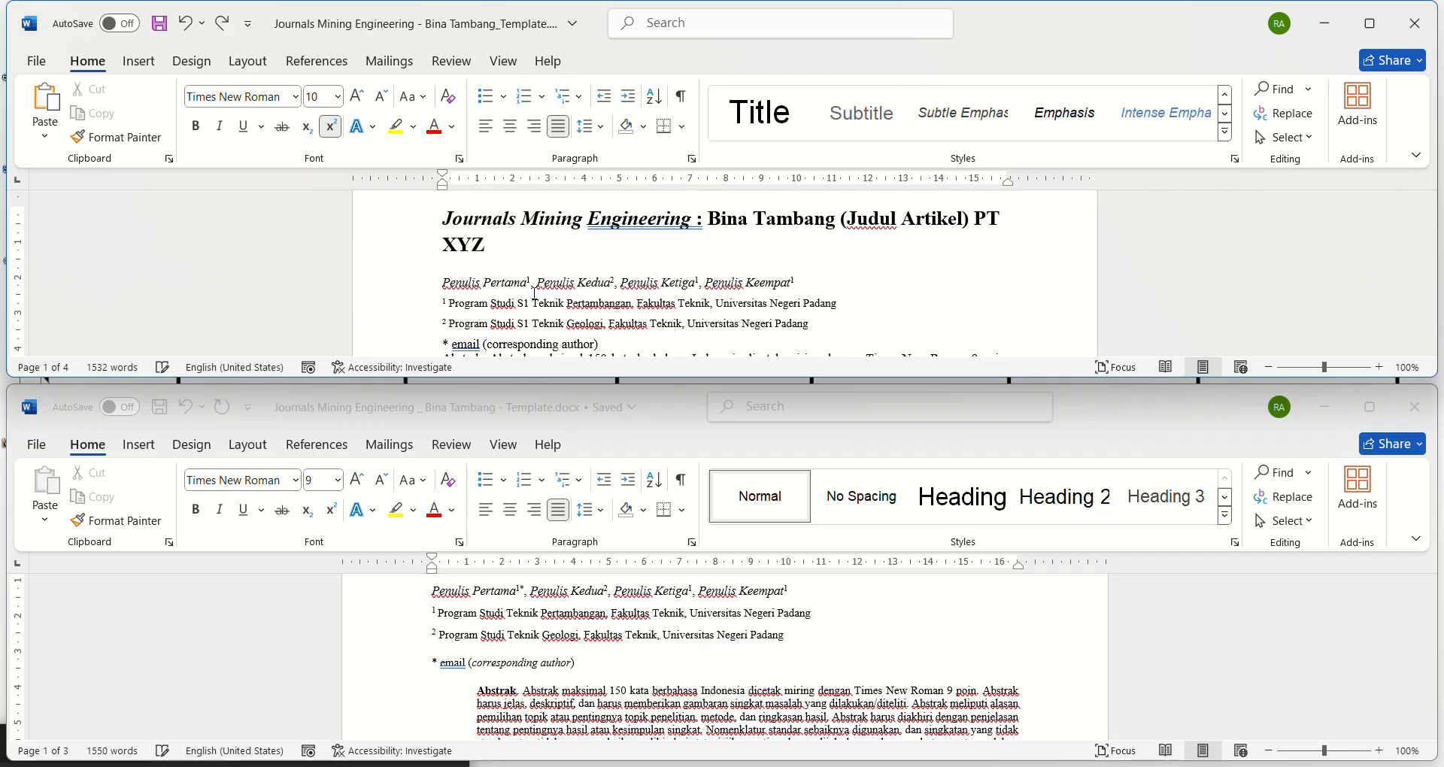
text(*)
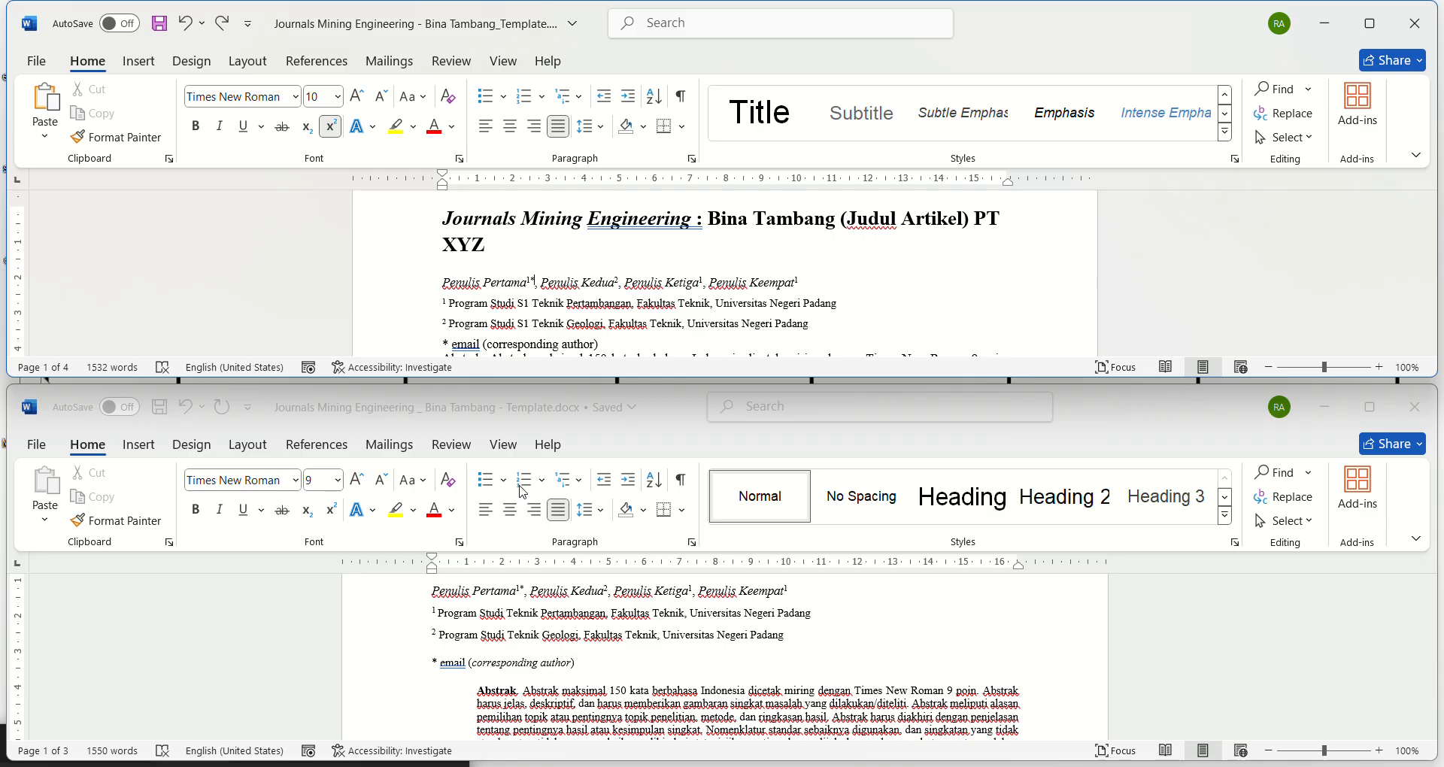
Step: Reduce the font size of the article's corresponding-author email line to 9 pt, matching the reference template
click(458, 658)
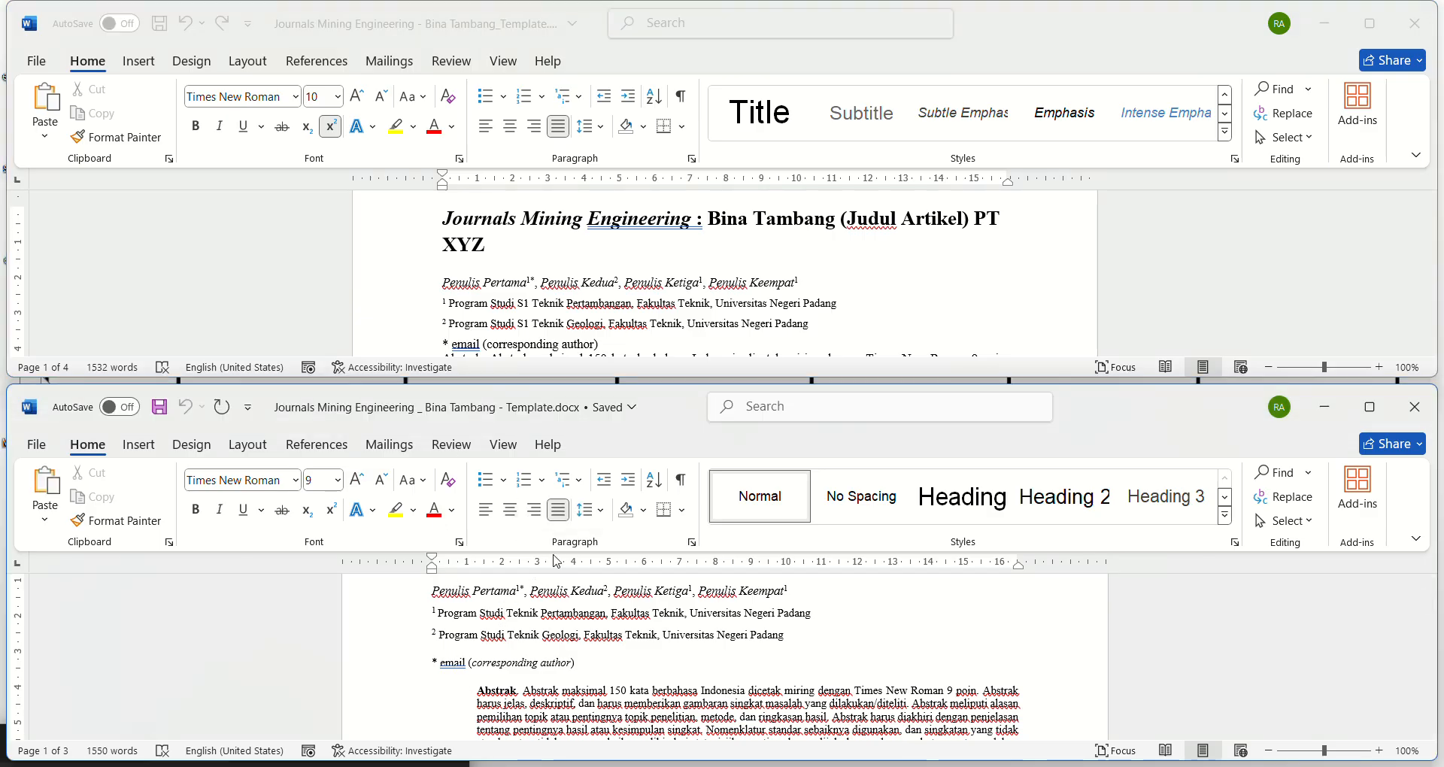
click(454, 346)
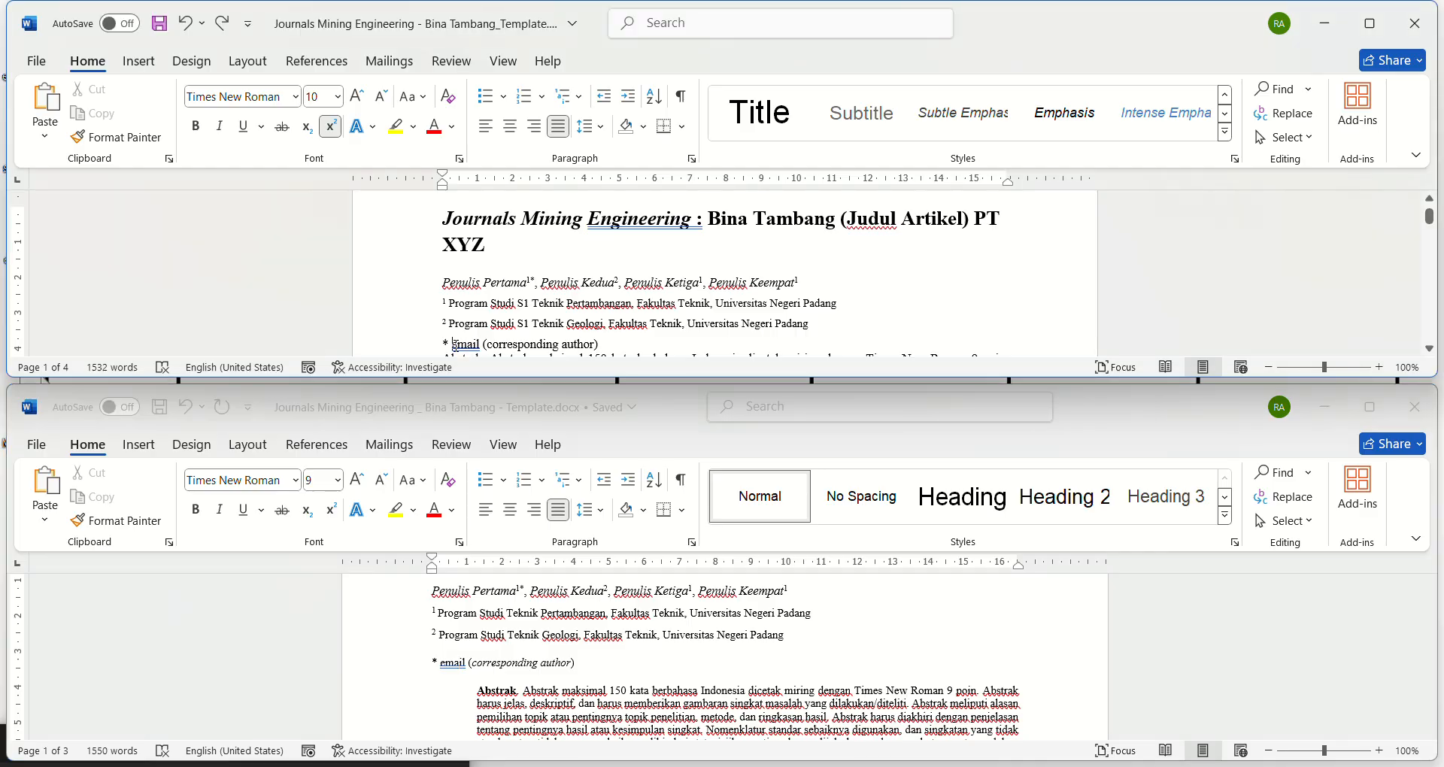
click(374, 346)
click(381, 96)
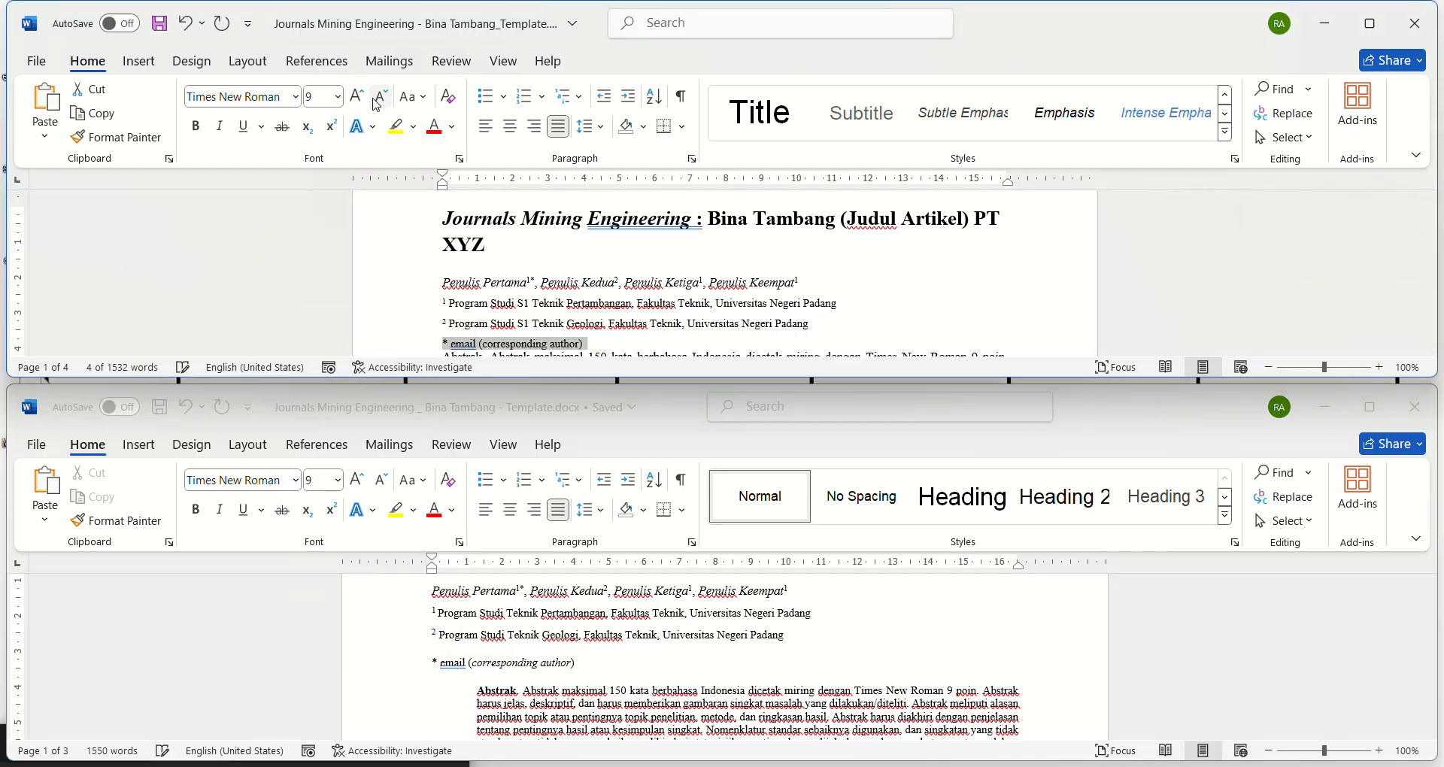
Step: Check the email line's paragraph spacing in the reference template and set the article's corresponding-author line to 12 pt before
click(576, 692)
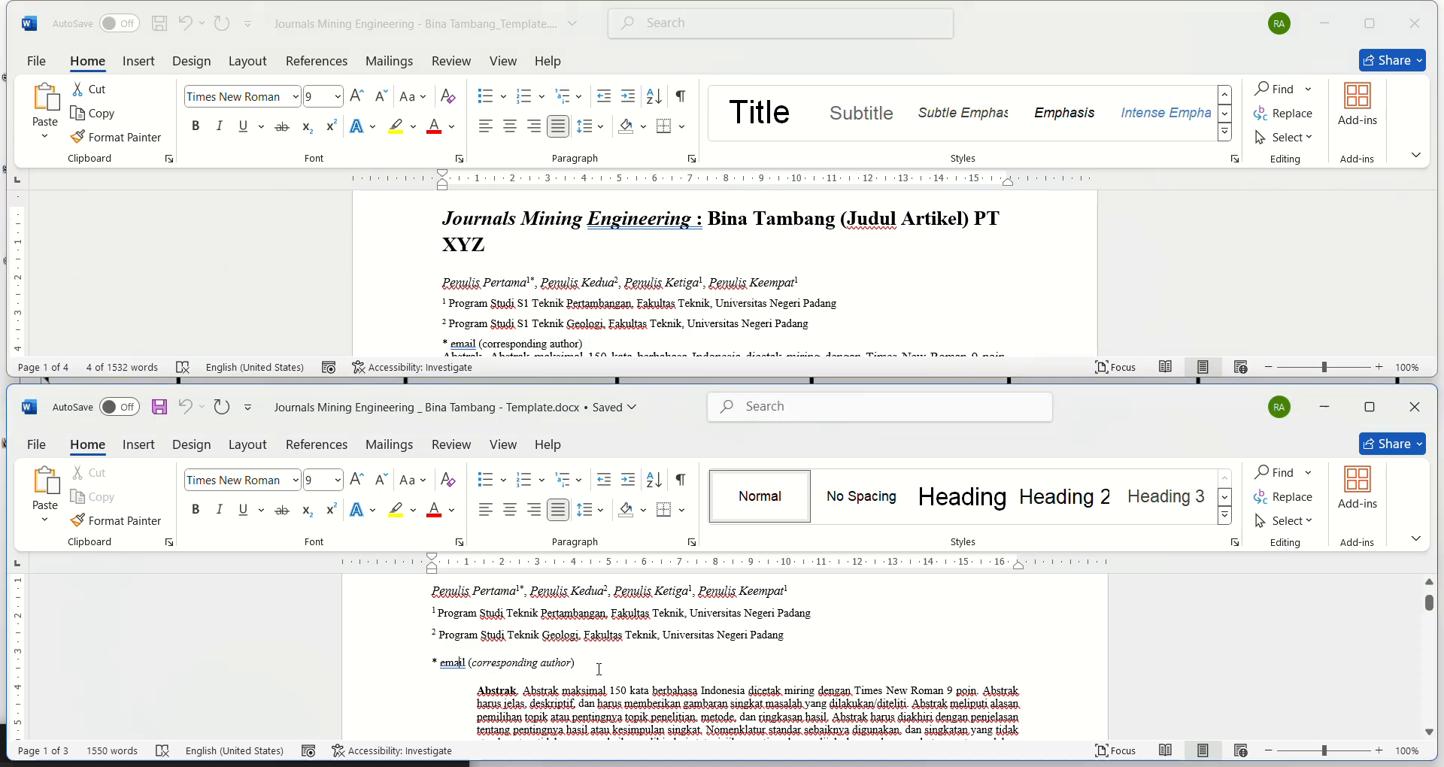
key(Up)
click(689, 543)
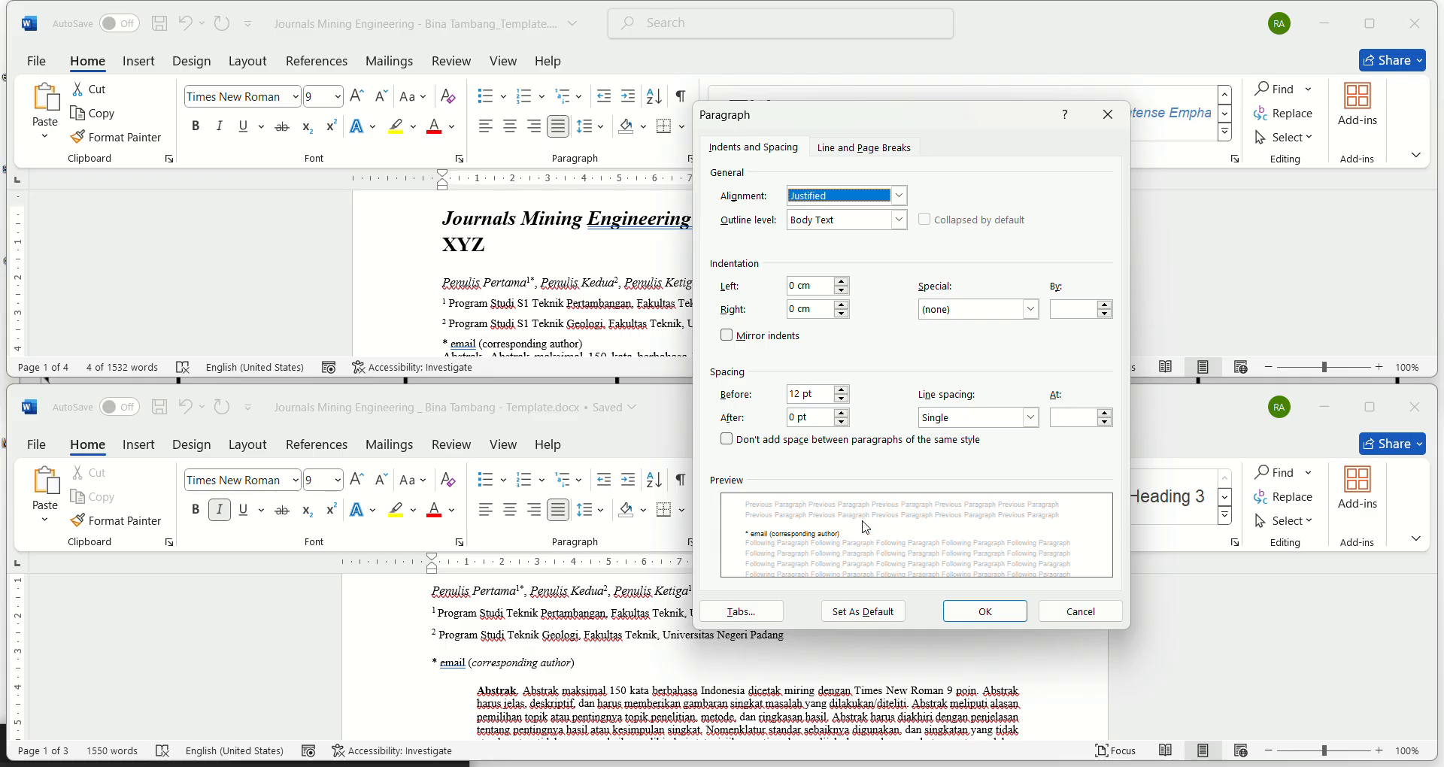
click(1081, 611)
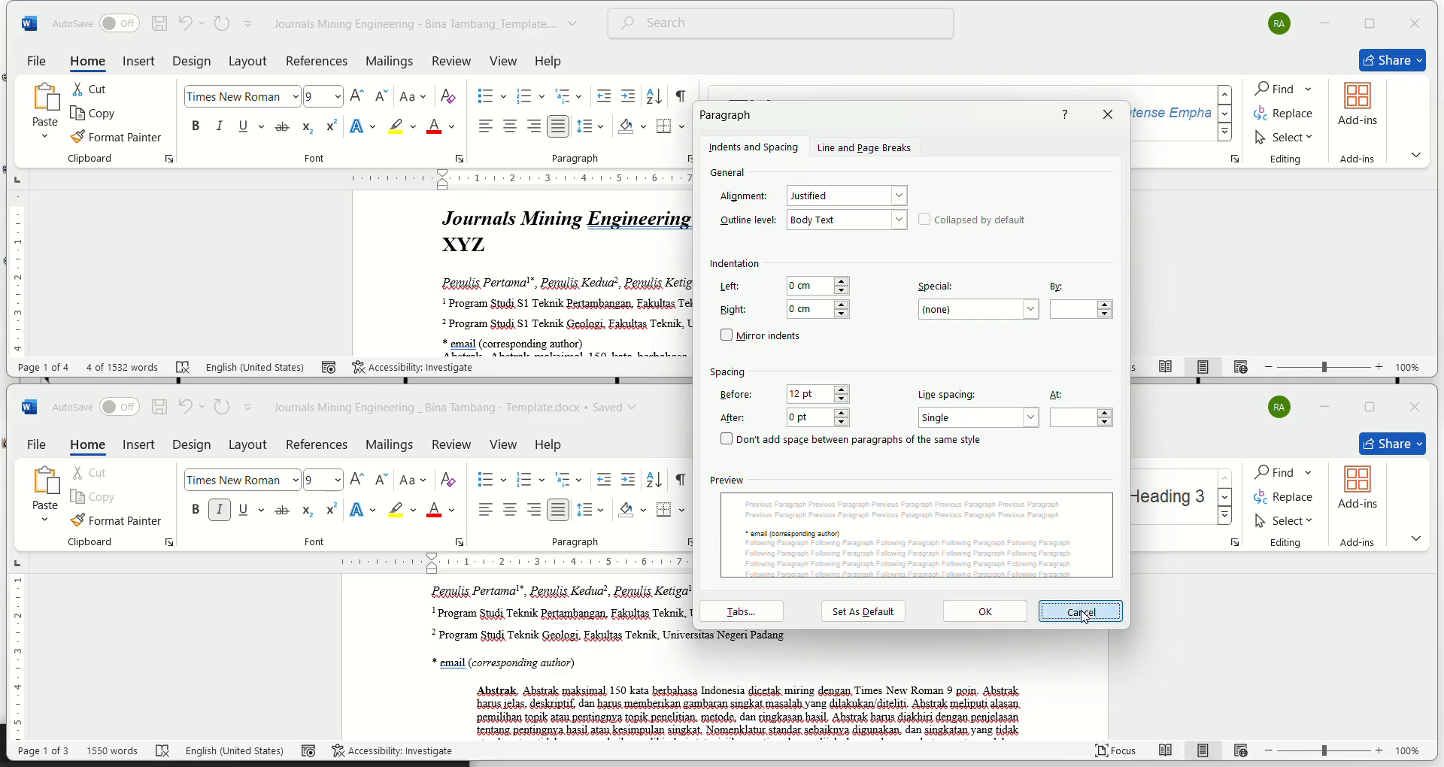
click(640, 346)
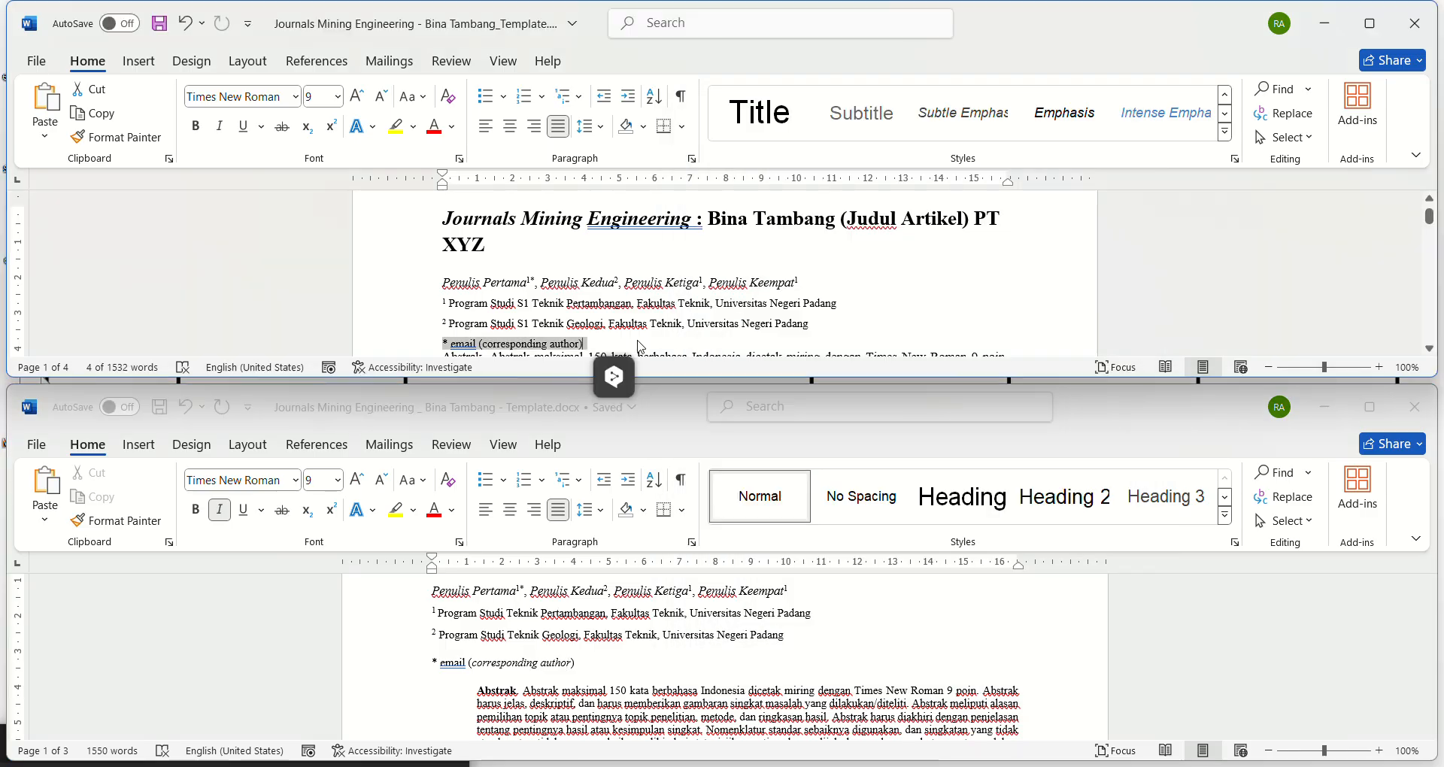
click(641, 346)
click(691, 159)
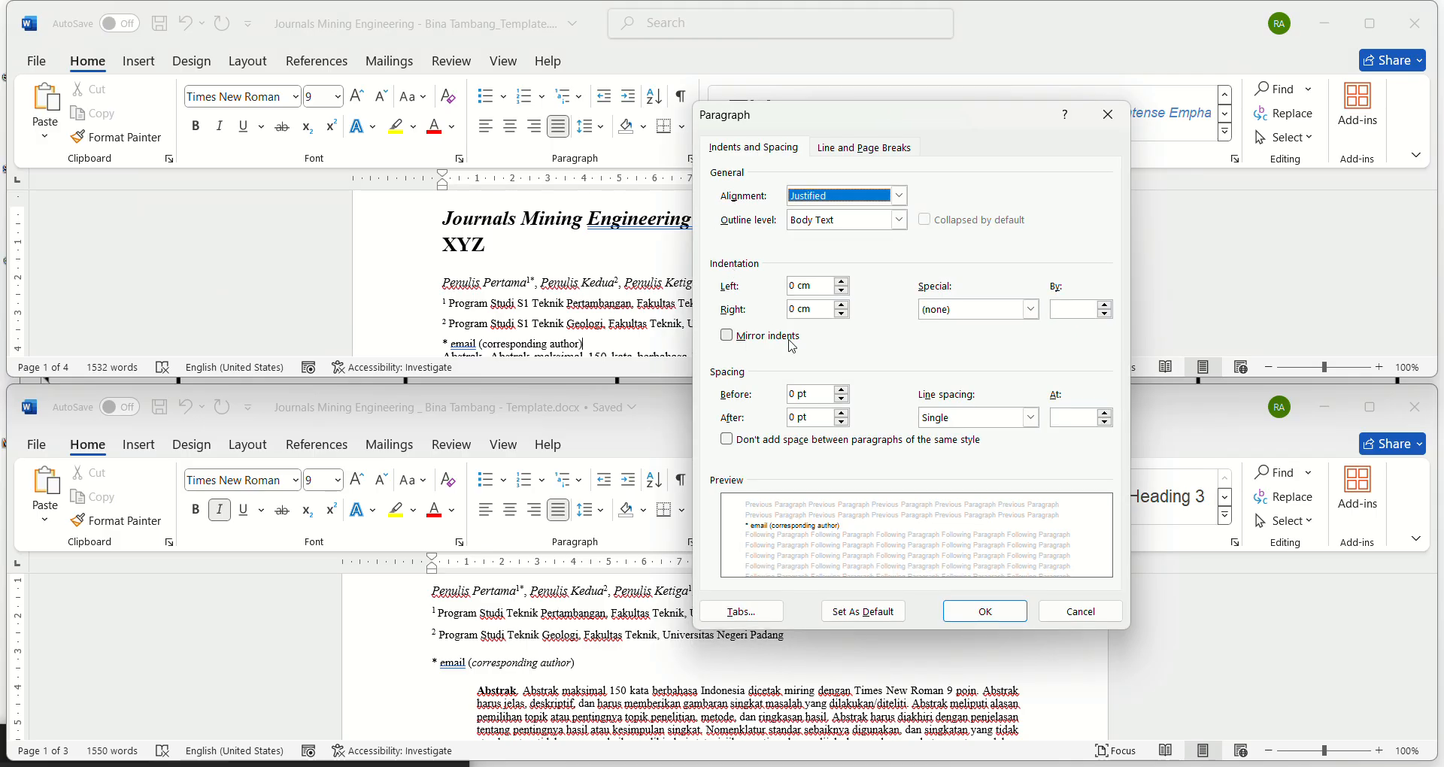
click(843, 390)
click(842, 390)
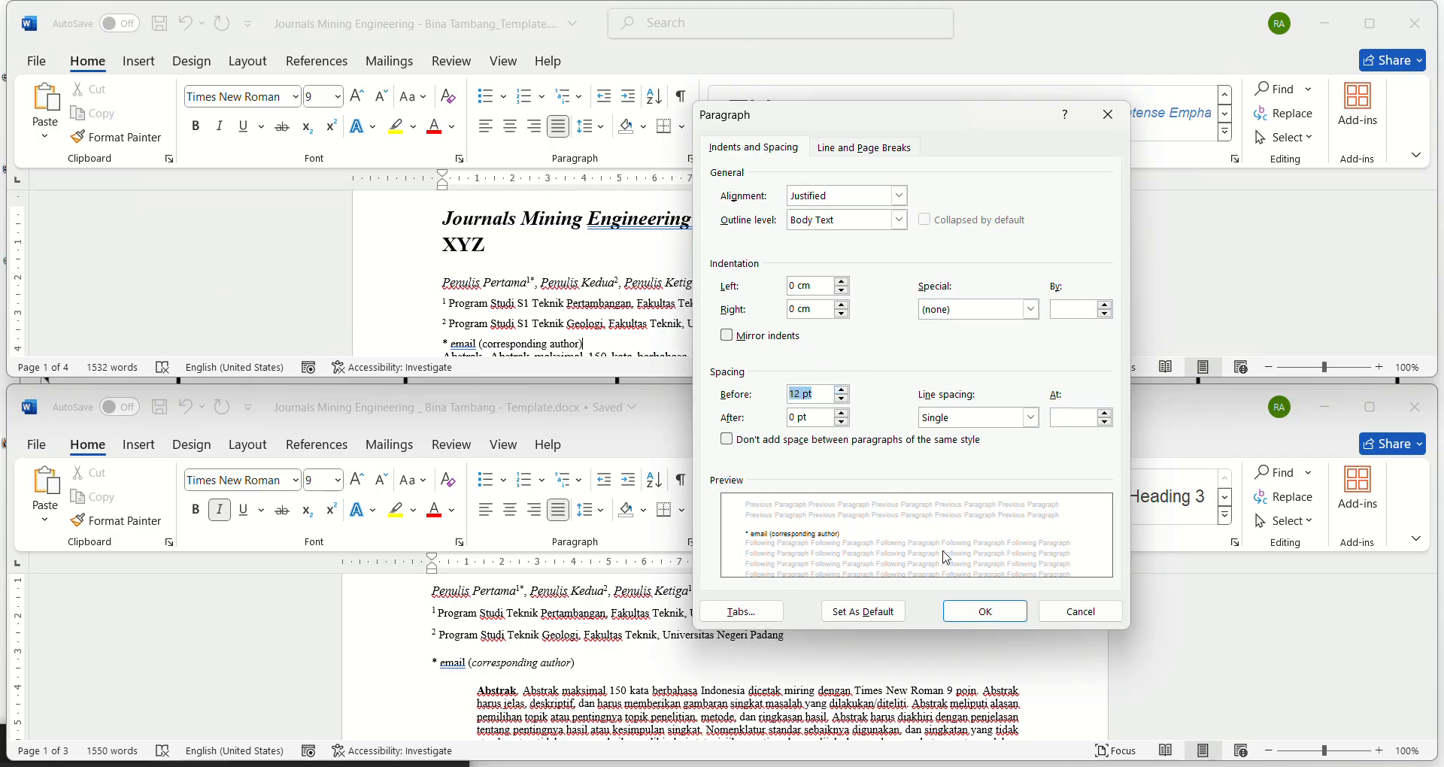
click(982, 611)
scroll(679, 282, down, 3)
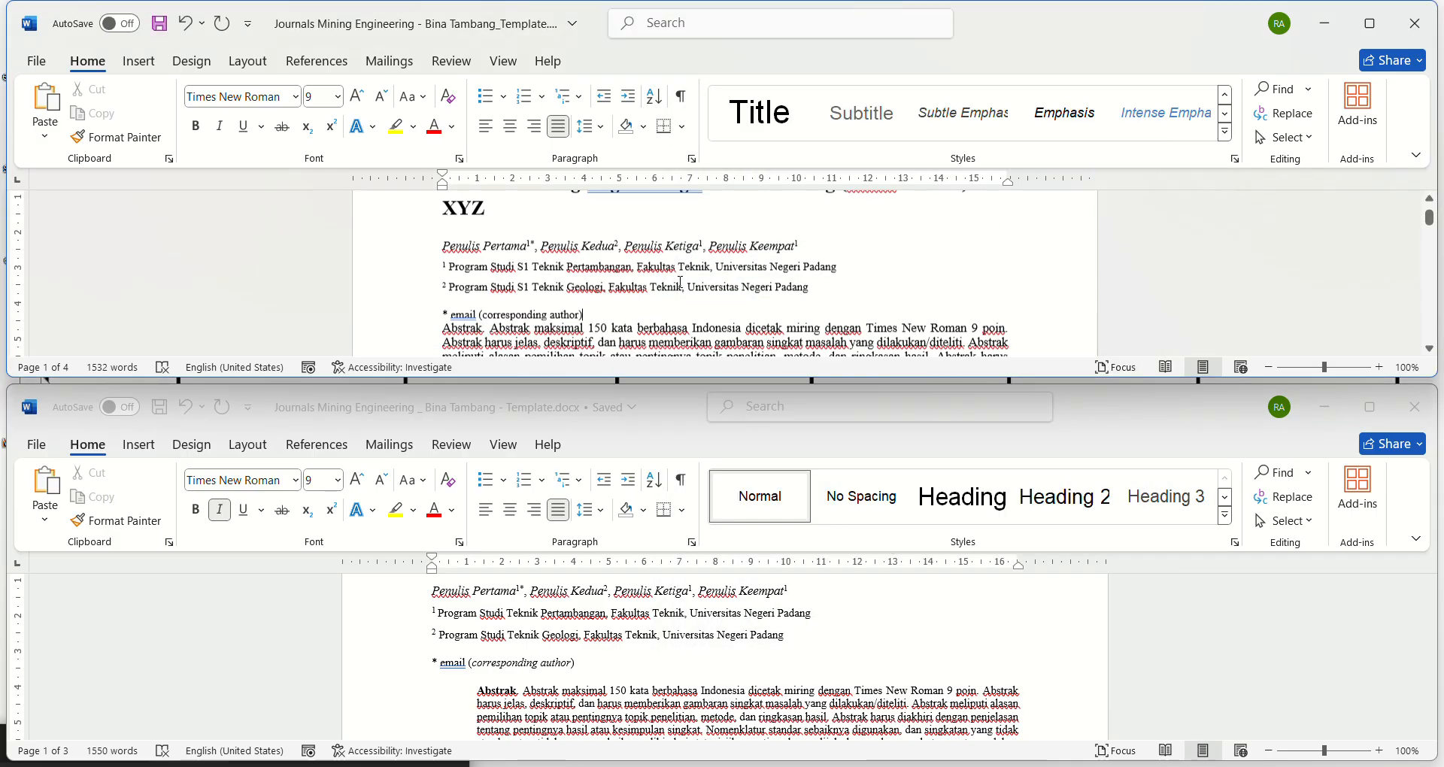